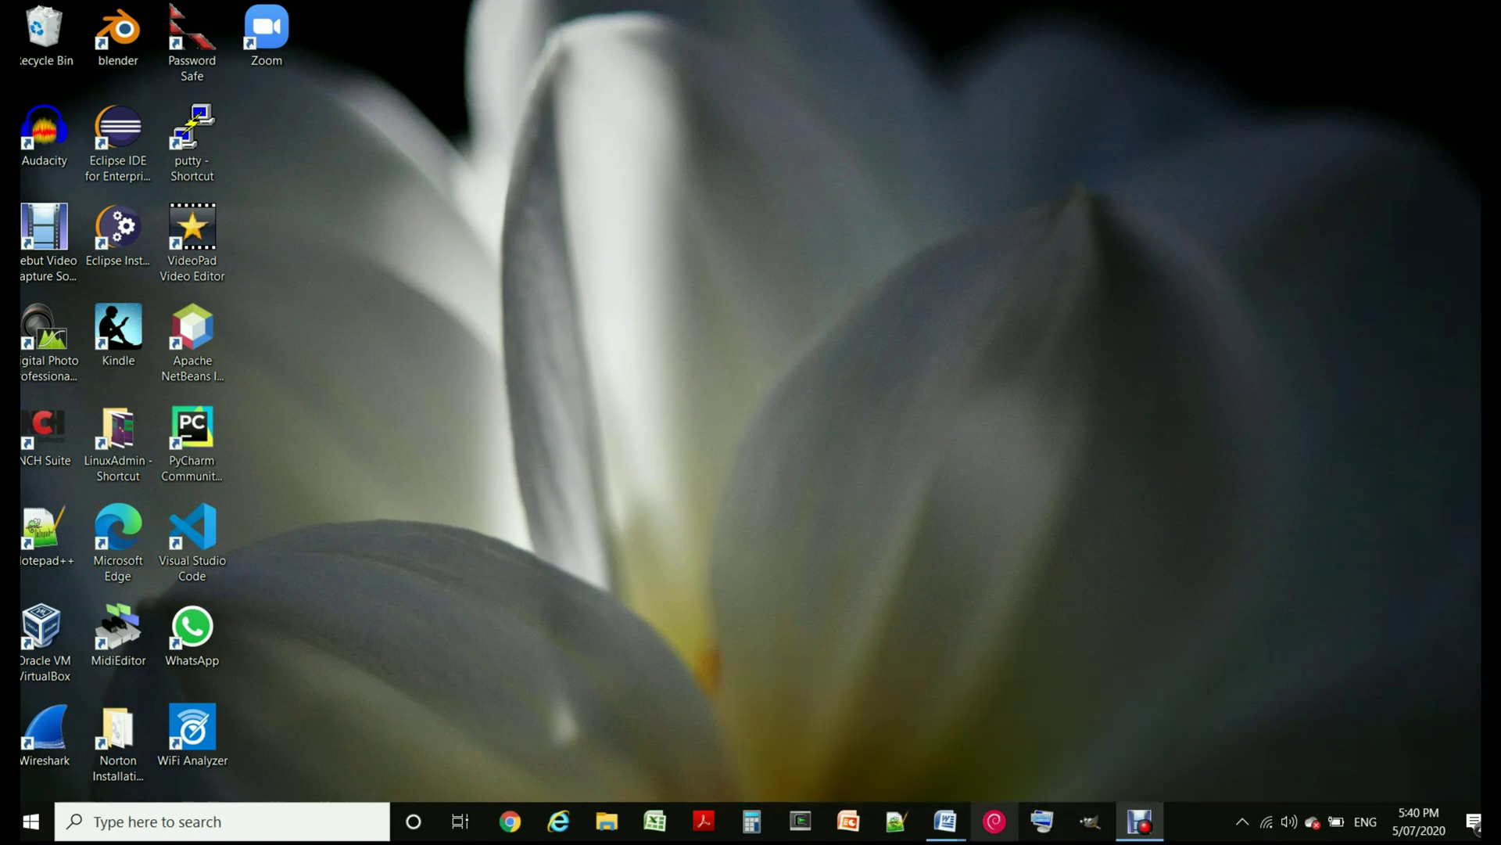
Try to open a root shell in the Debian terminal with sudo -i using the account password, and close the terminal
click(993, 821)
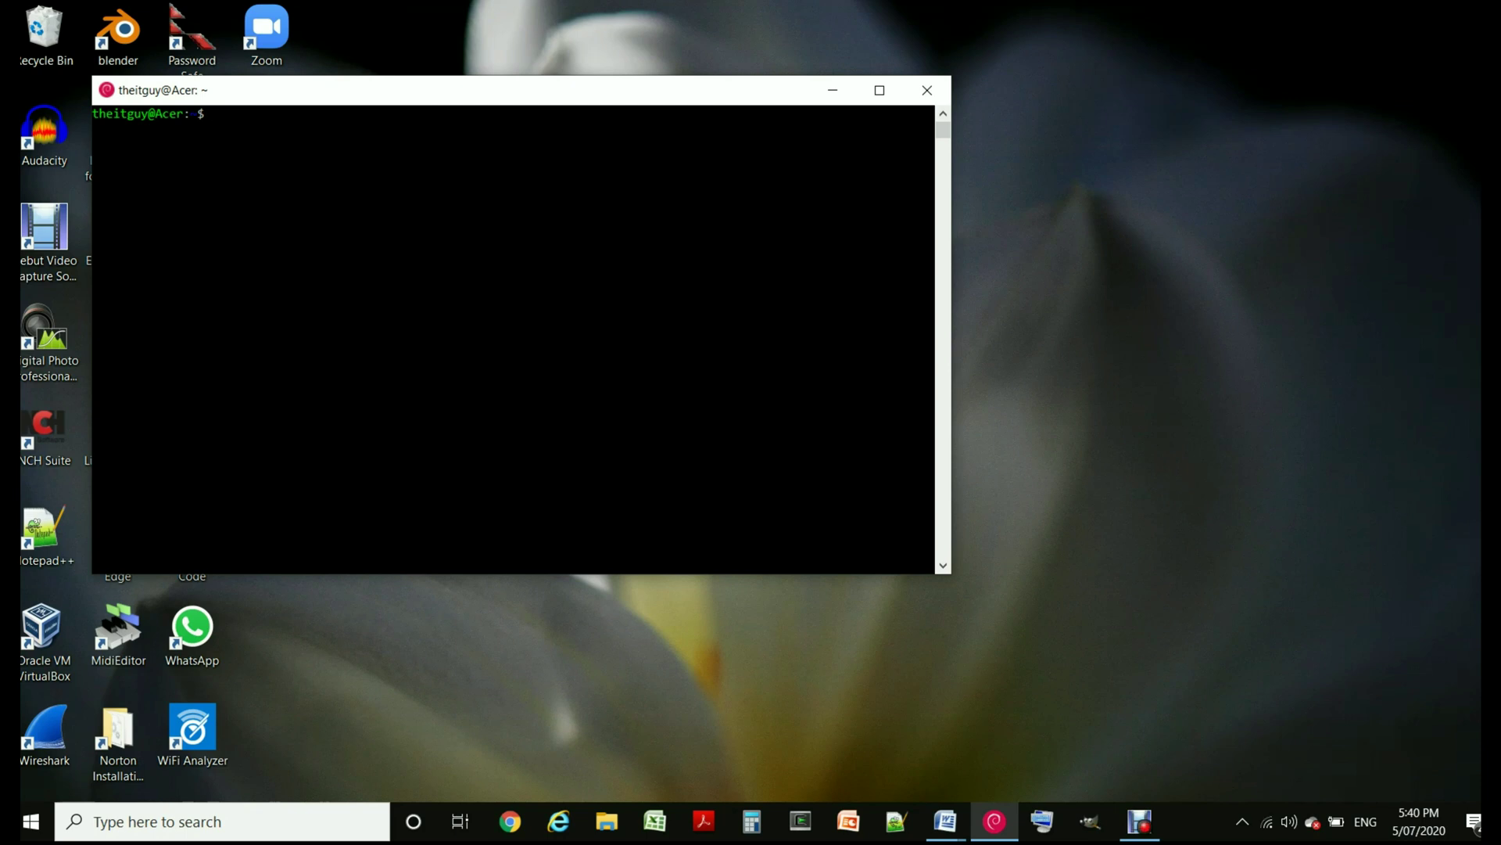
drag(501, 90, 672, 162)
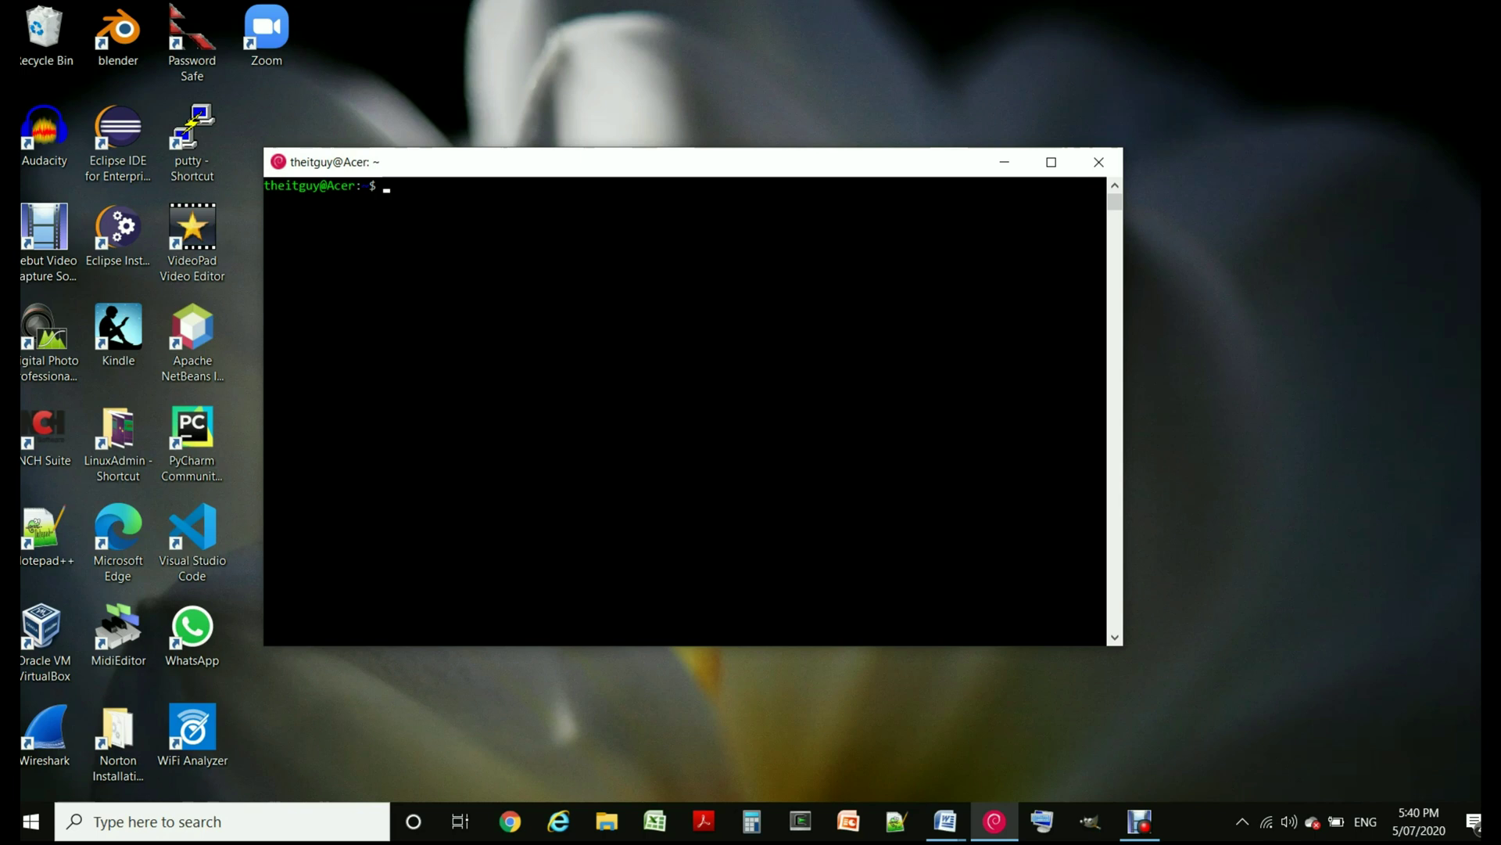
click(689, 373)
text(su)
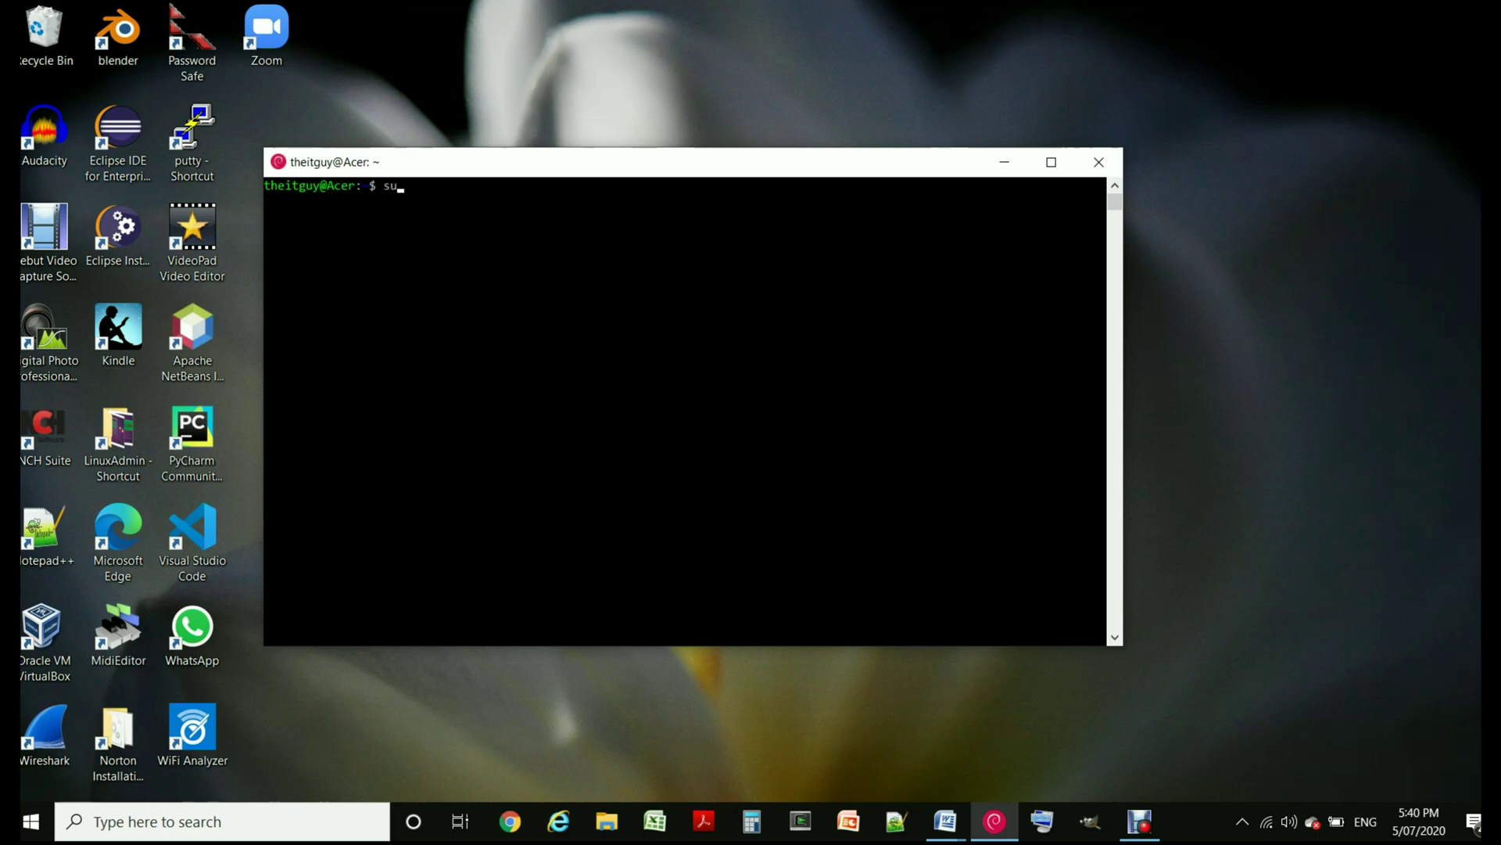
text(do -)
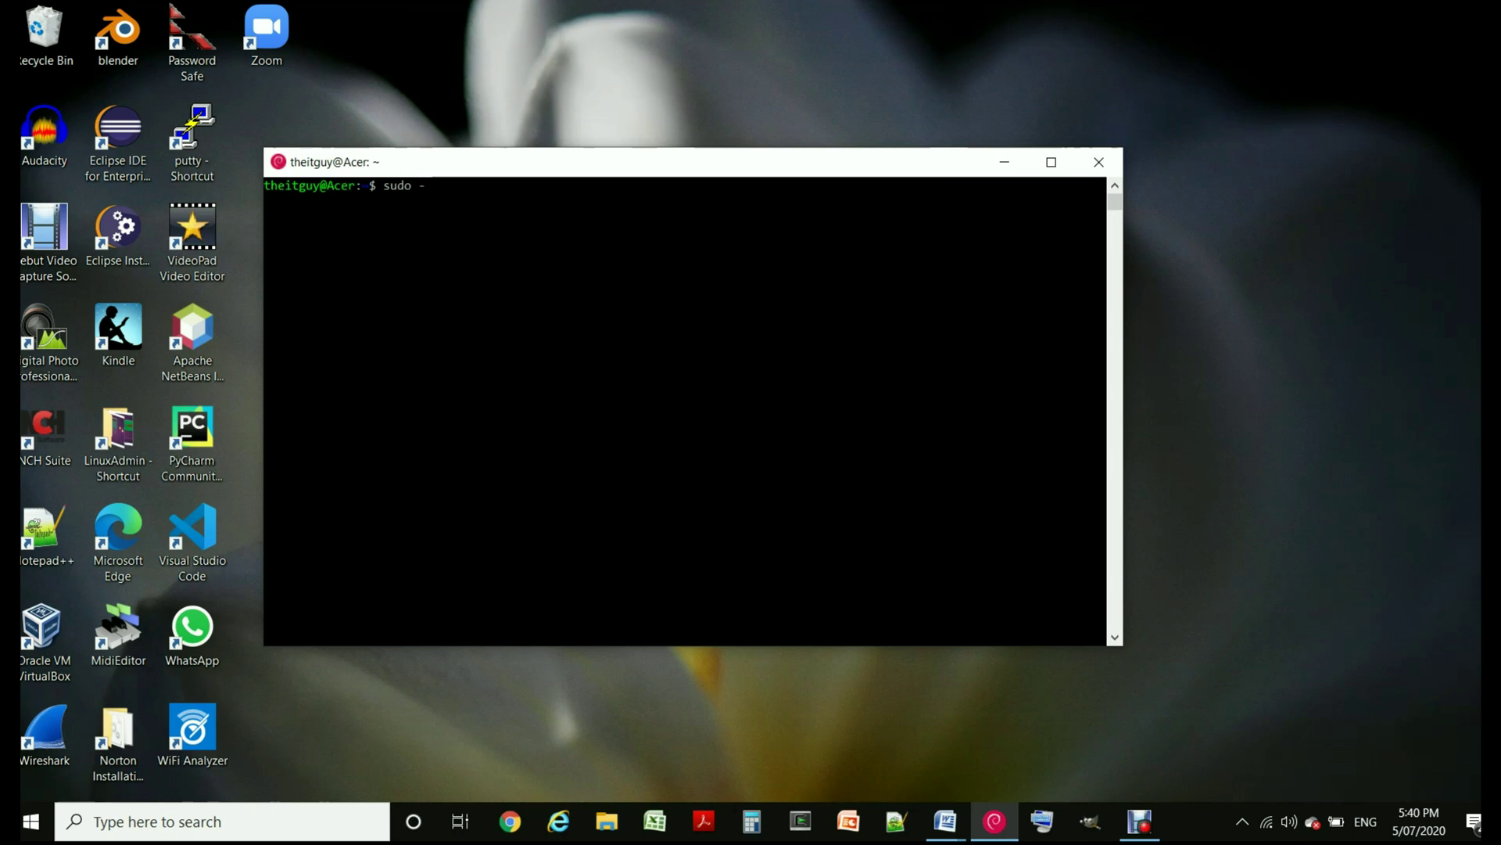
text(i)
key(Return)
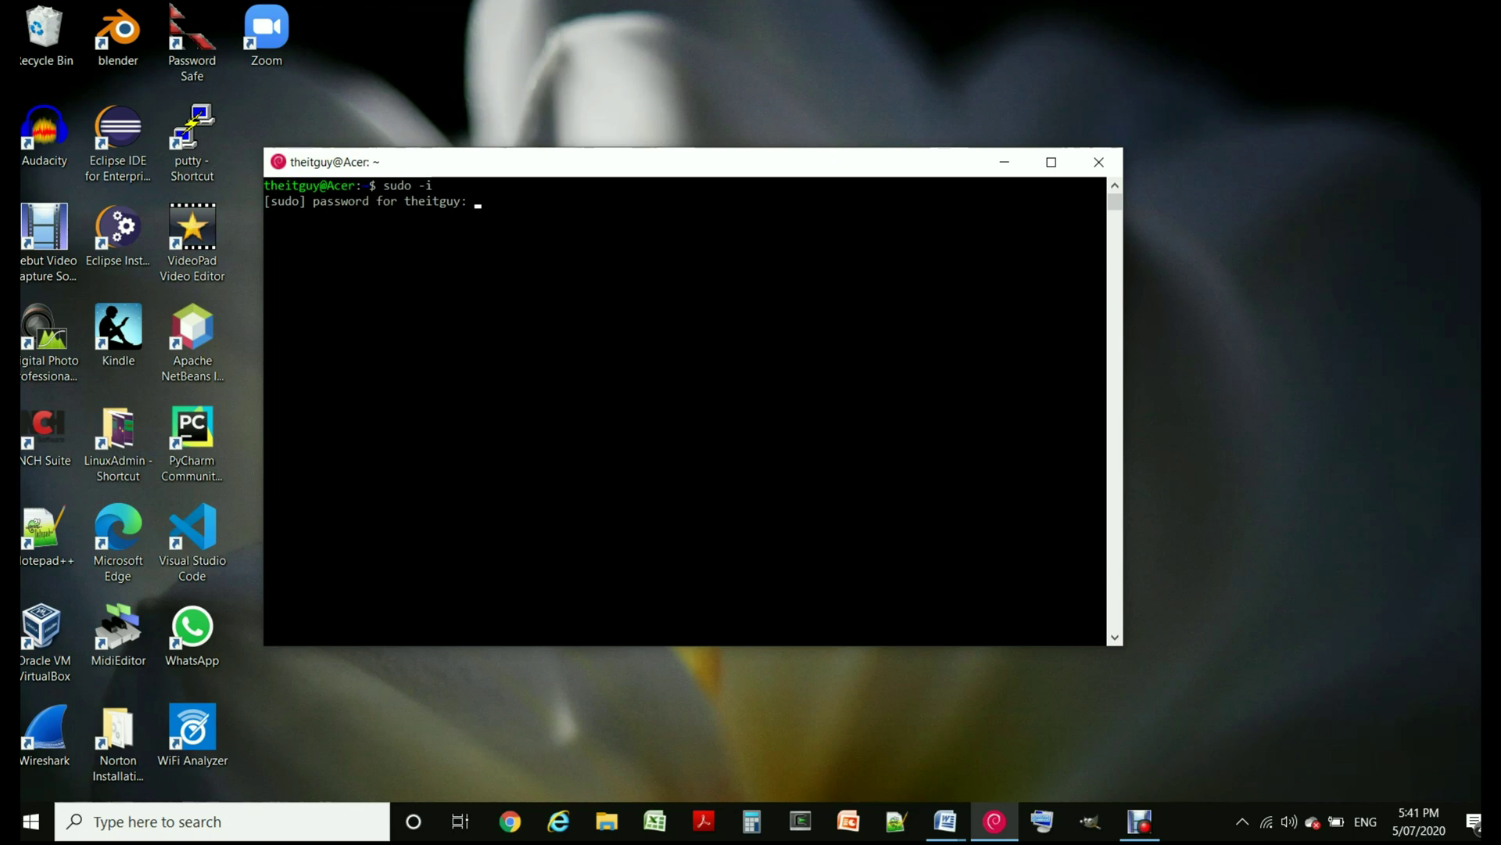
key(Return)
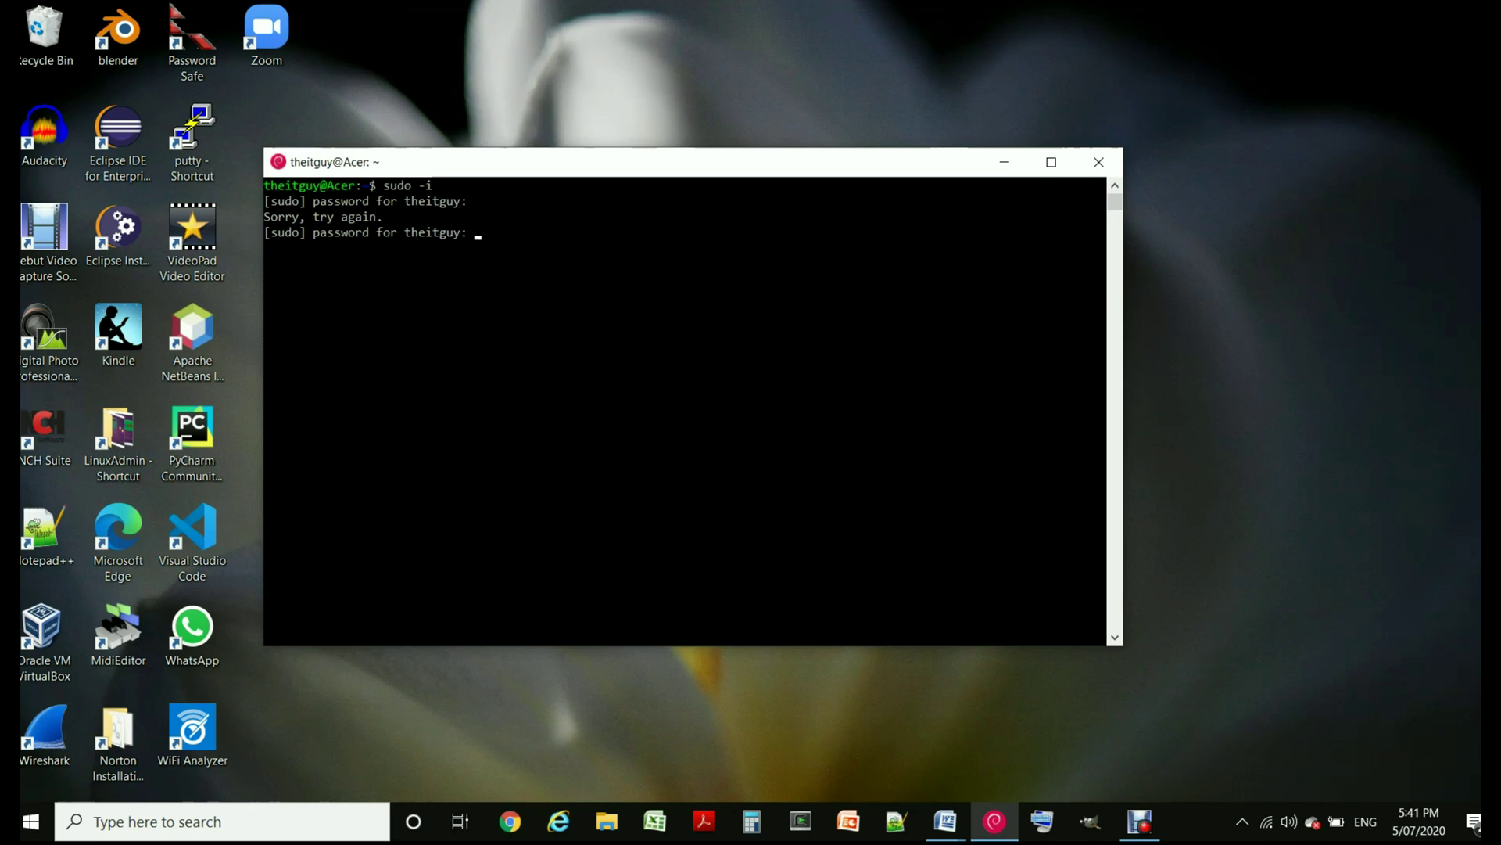
click(1099, 162)
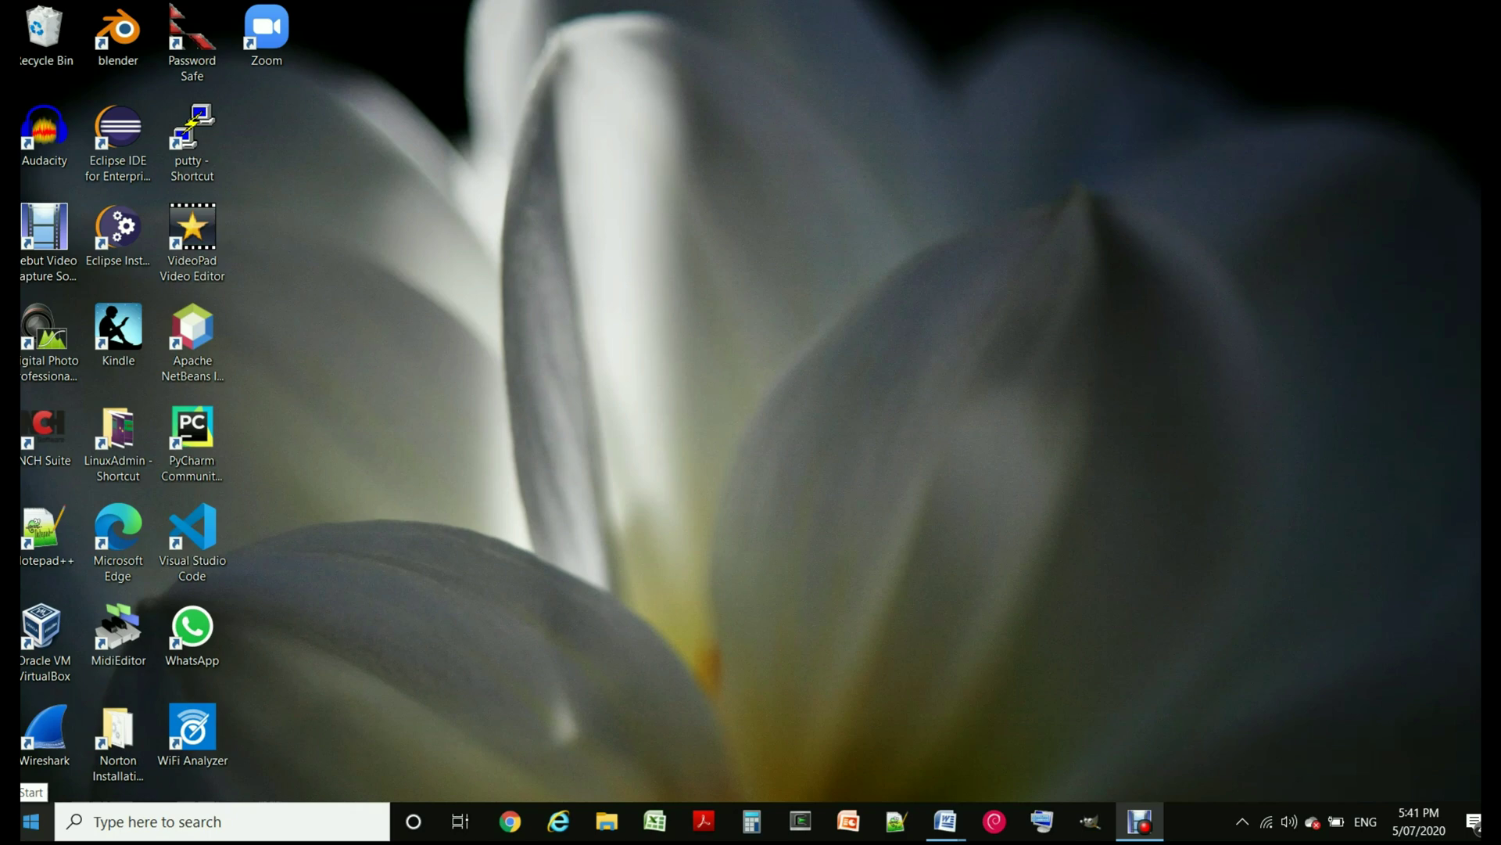
Search for regedit, open the Registry Editor and reposition its window on the desktop
click(31, 822)
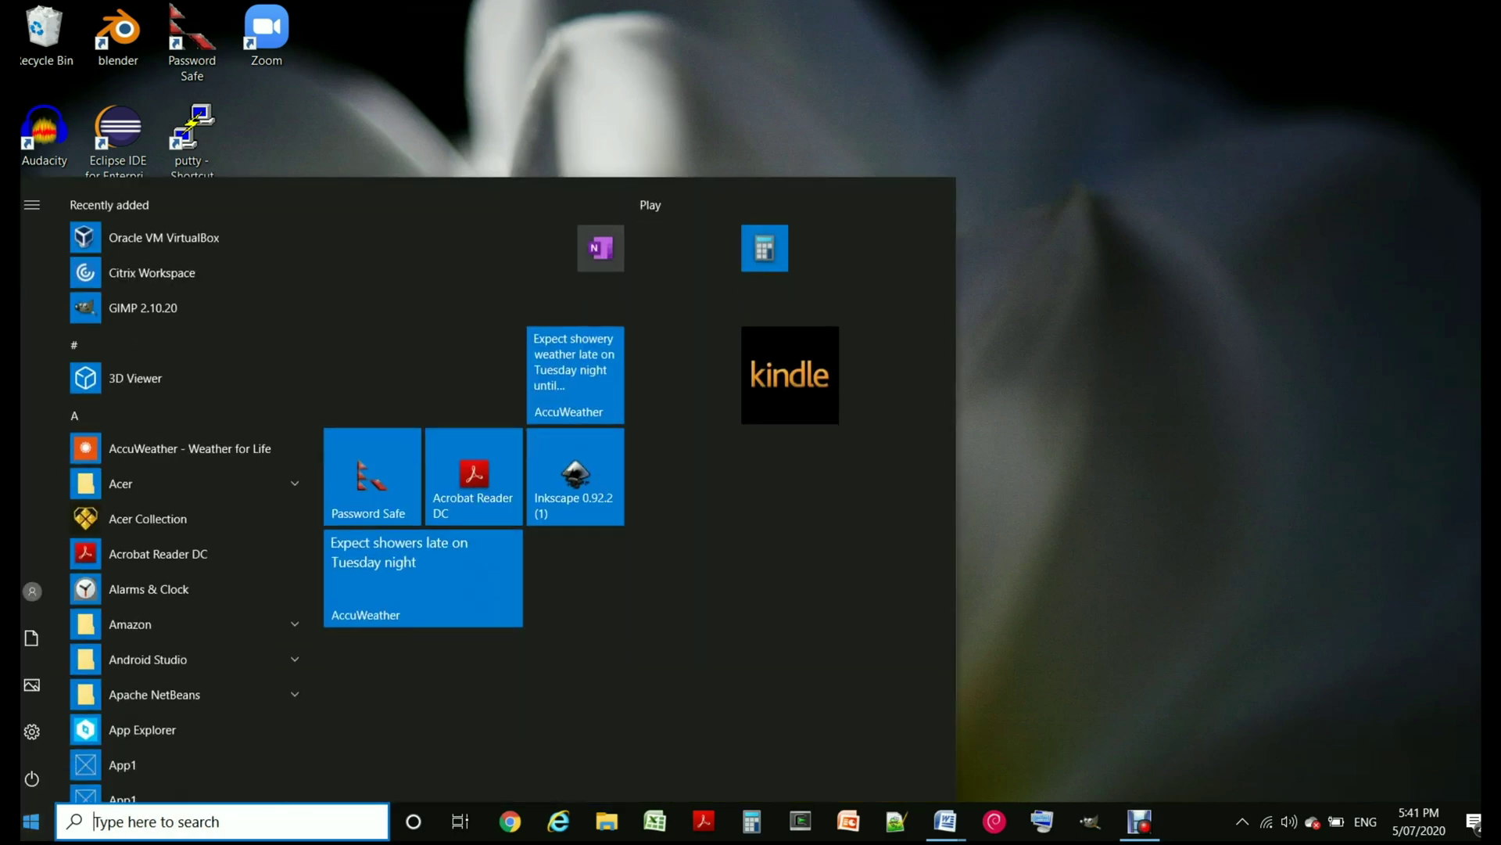
text(re)
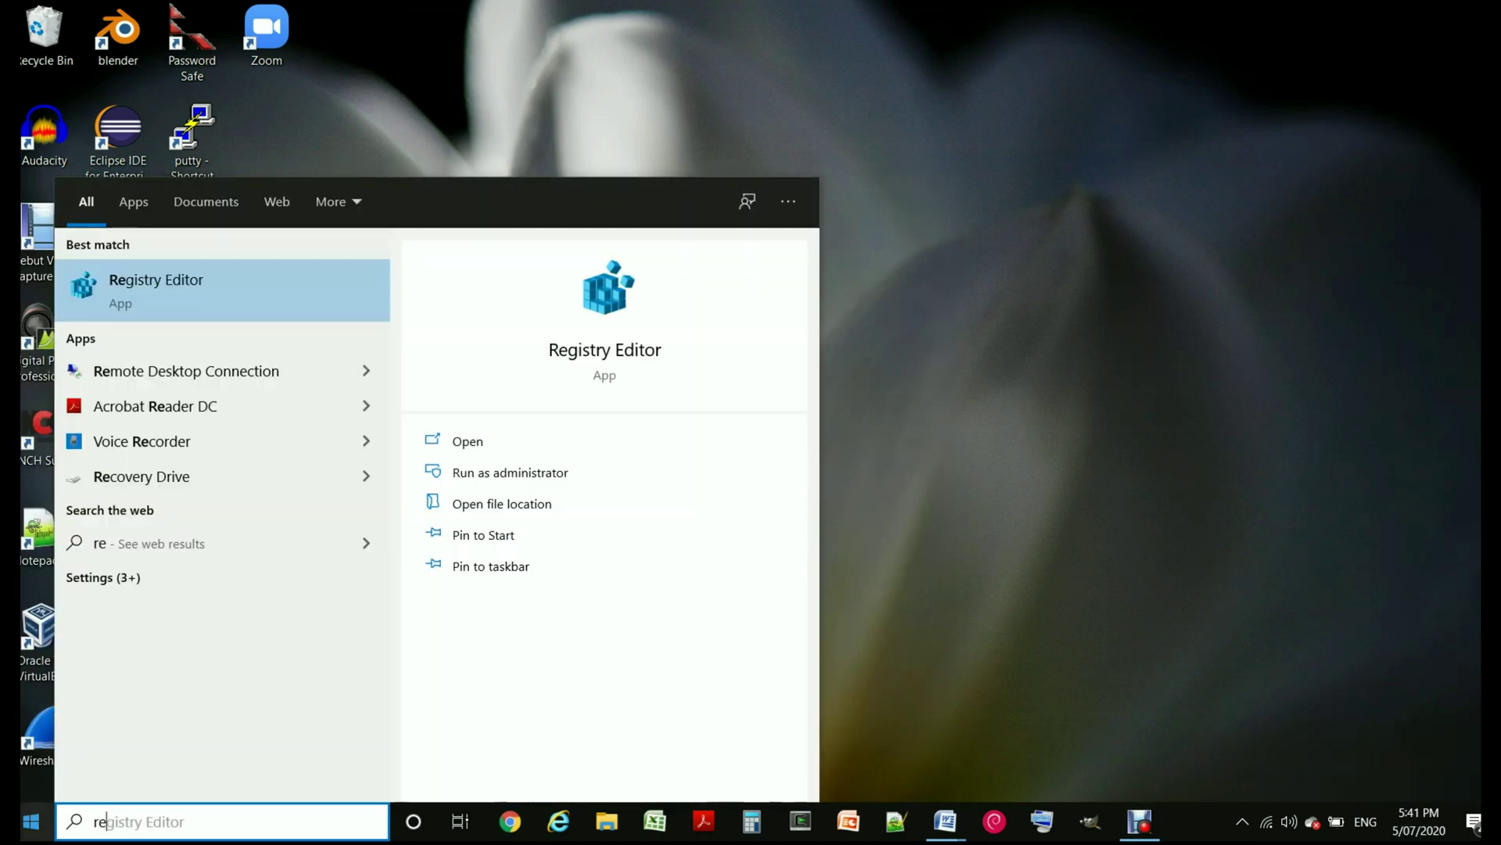
text(gedit)
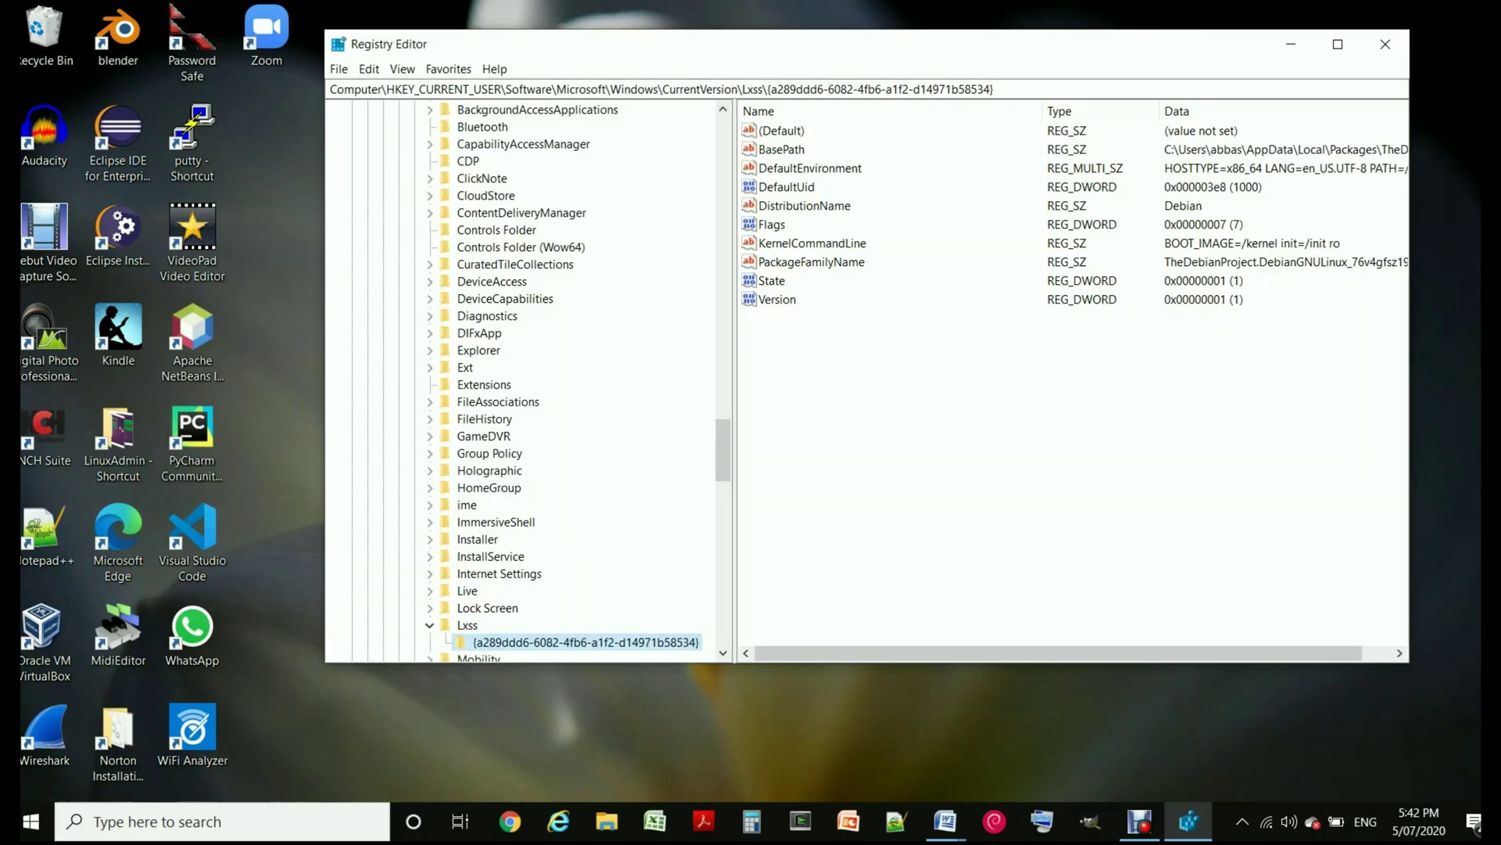
drag(860, 45, 812, 64)
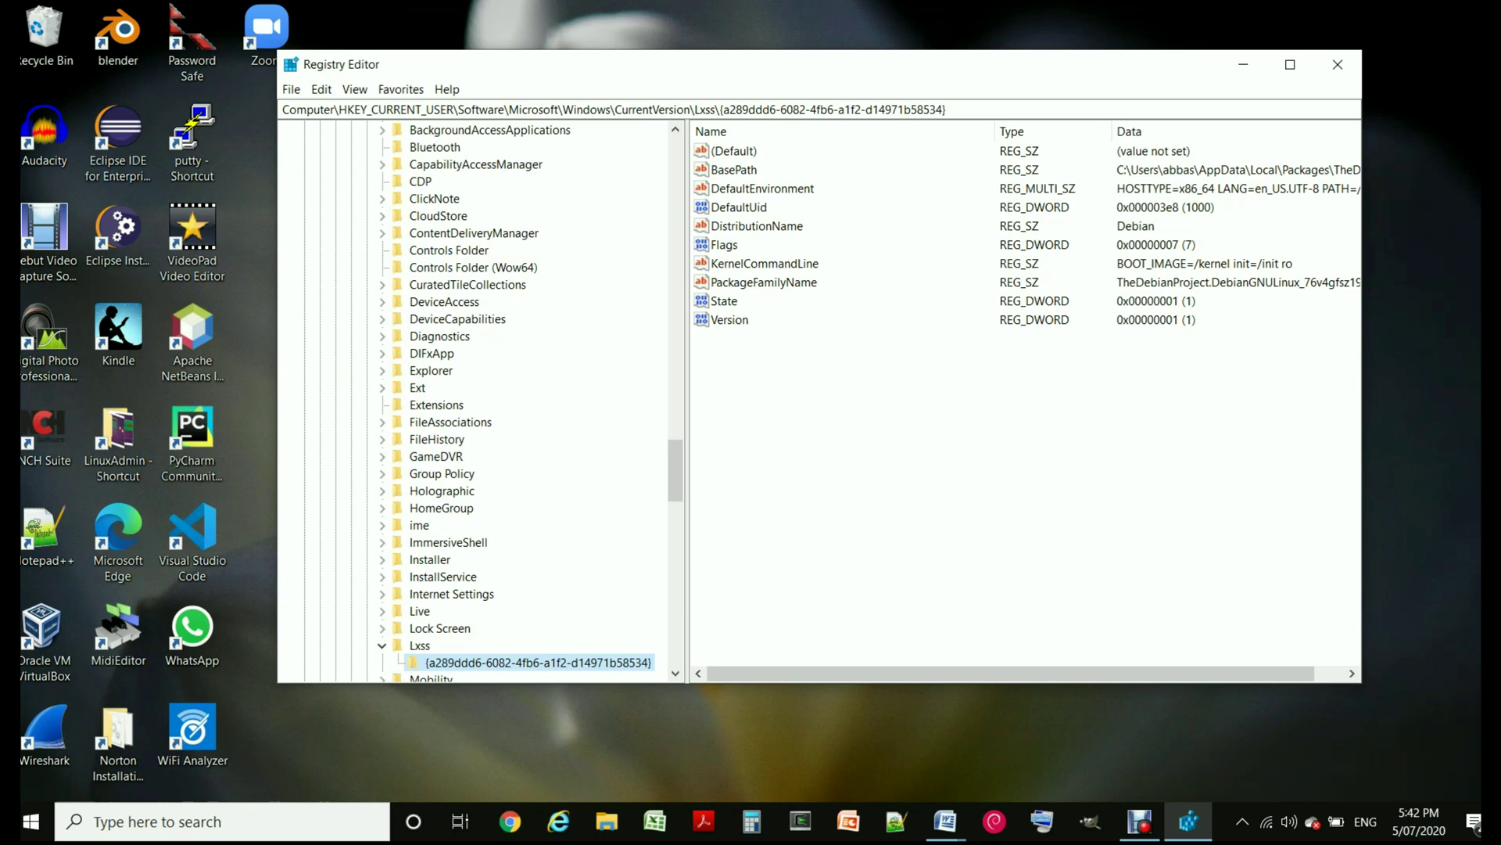
drag(782, 65, 763, 72)
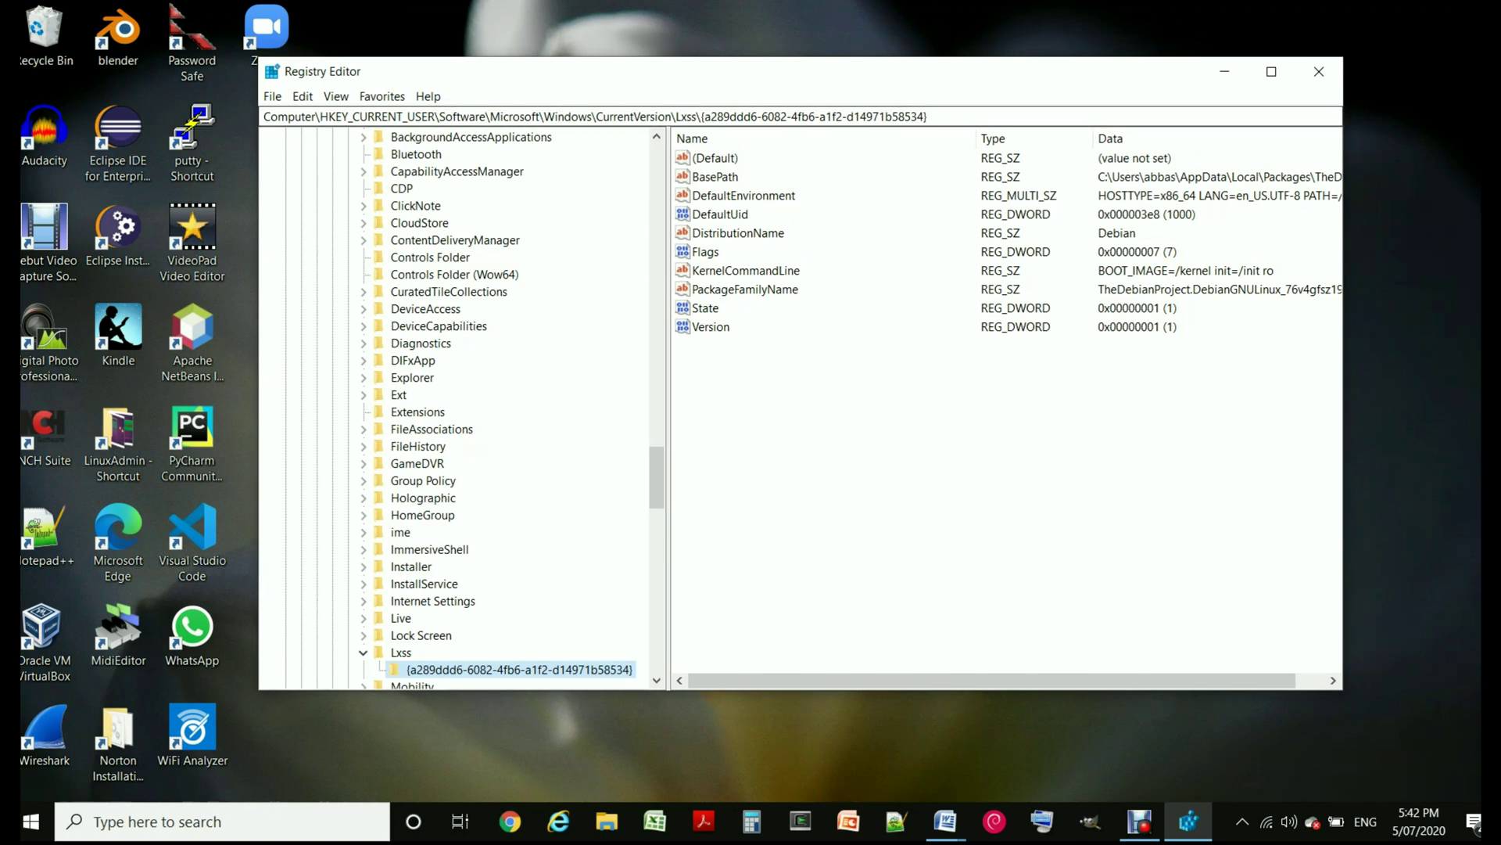
View the export options for the whole registry from the Computer root, and close them without saving
click(272, 96)
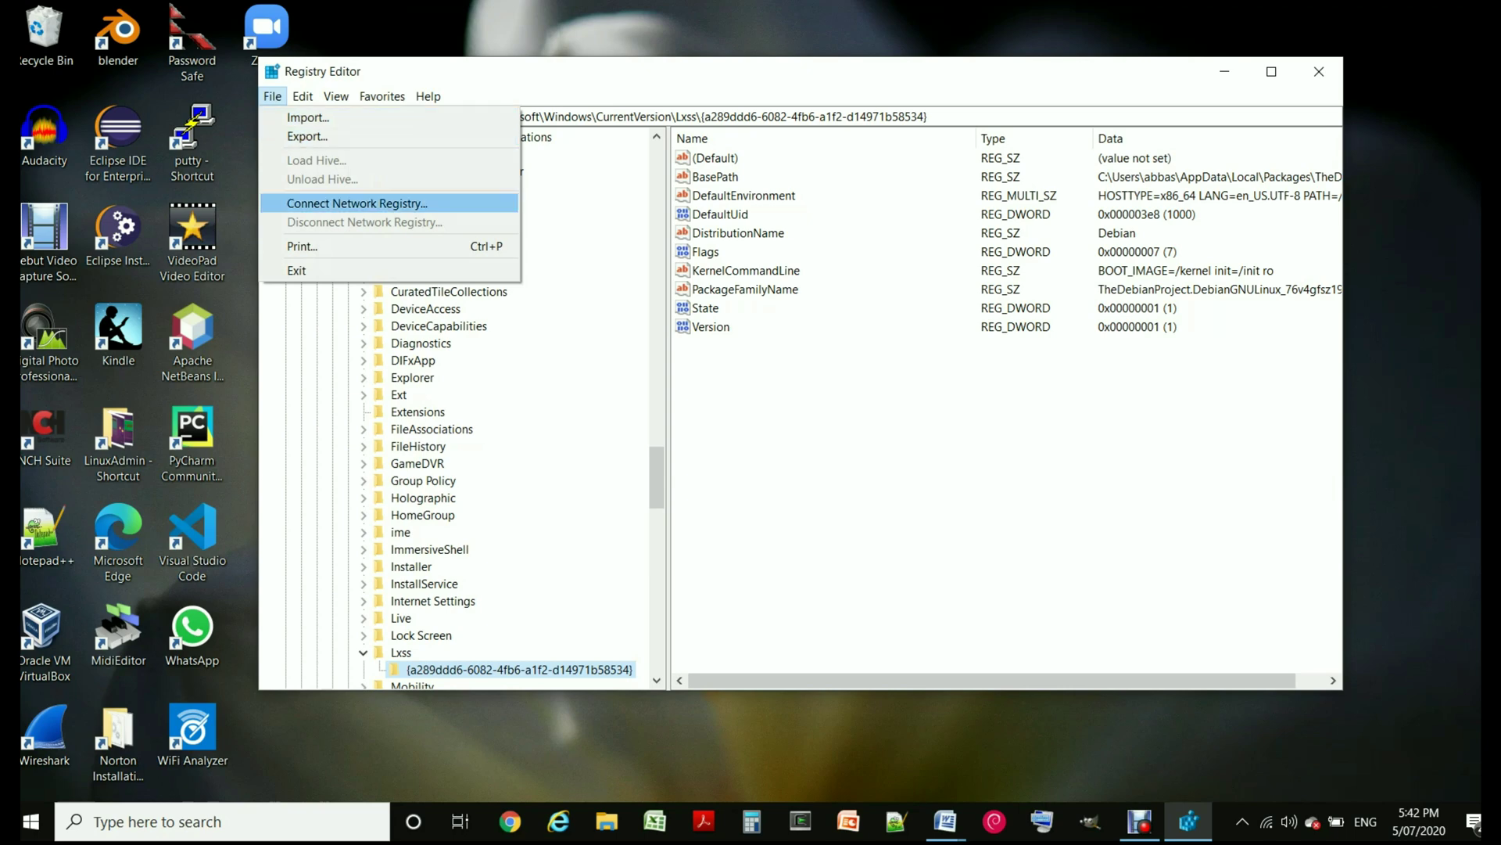
drag(657, 478, 657, 173)
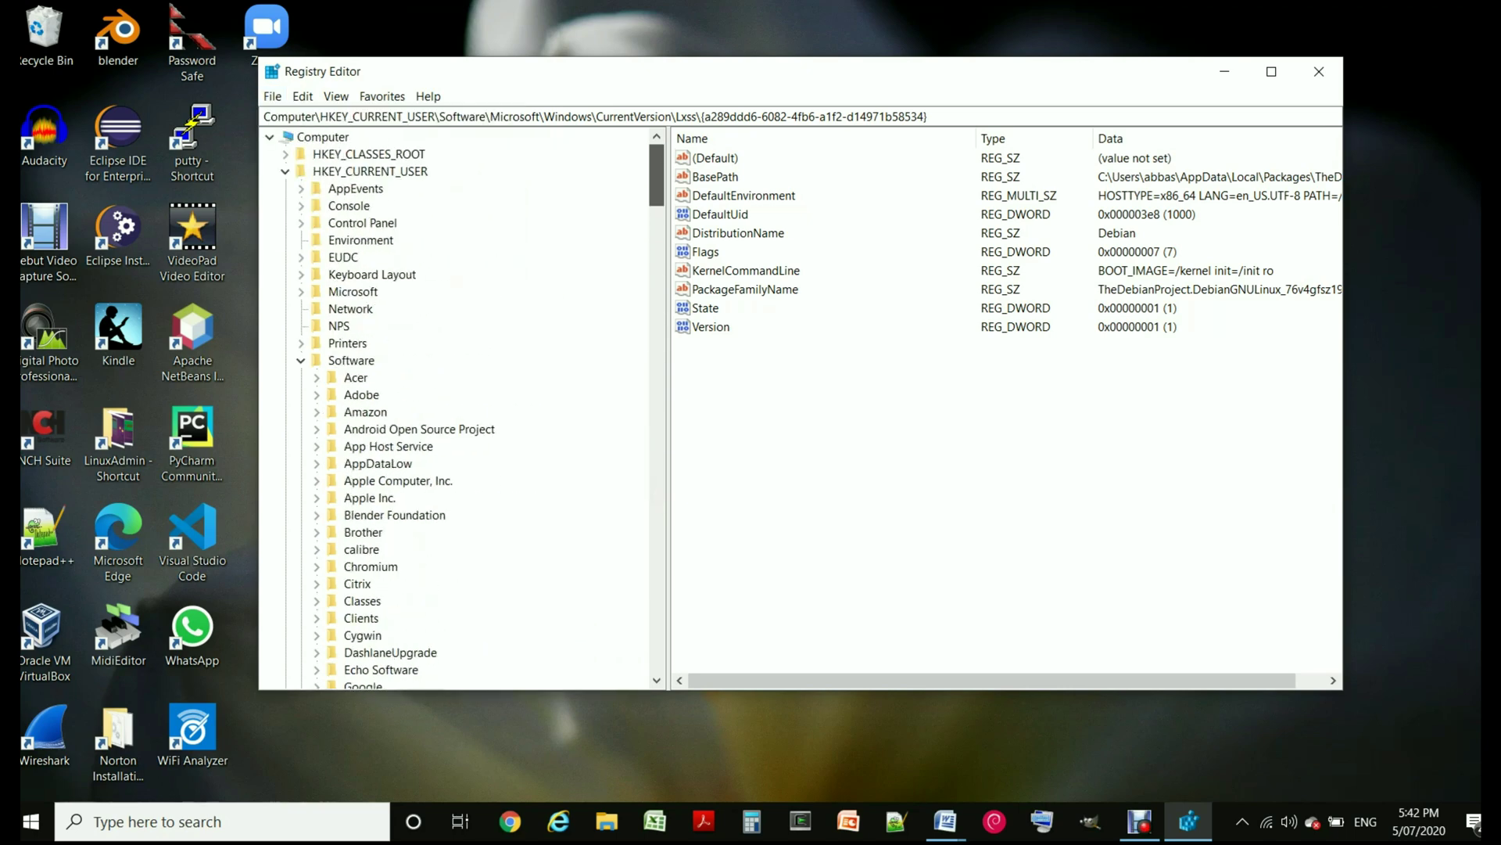
key(Home)
key(alt+f)
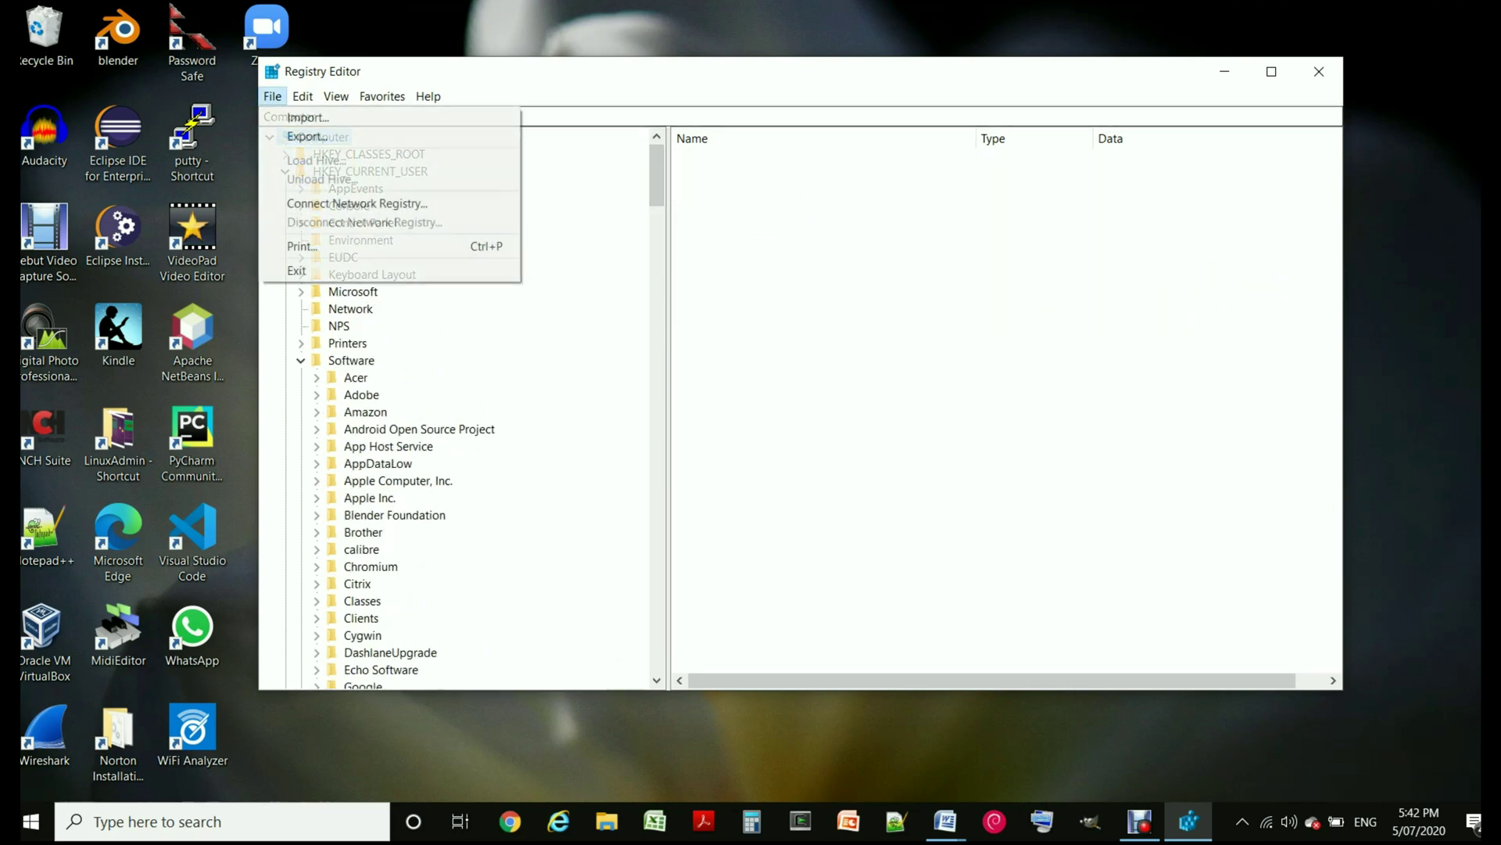
key(Down)
key(Return)
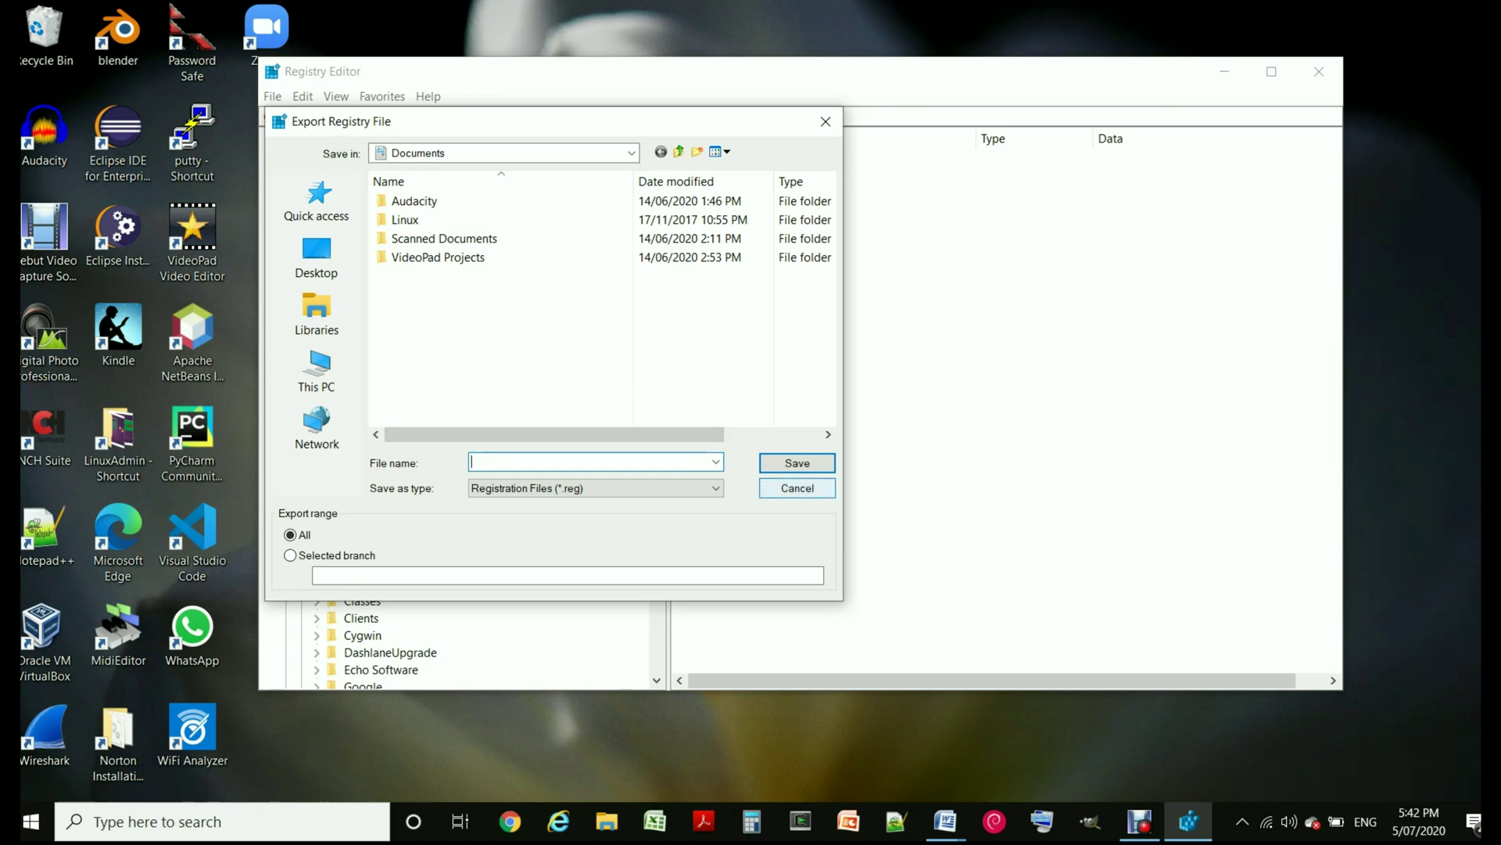
click(798, 488)
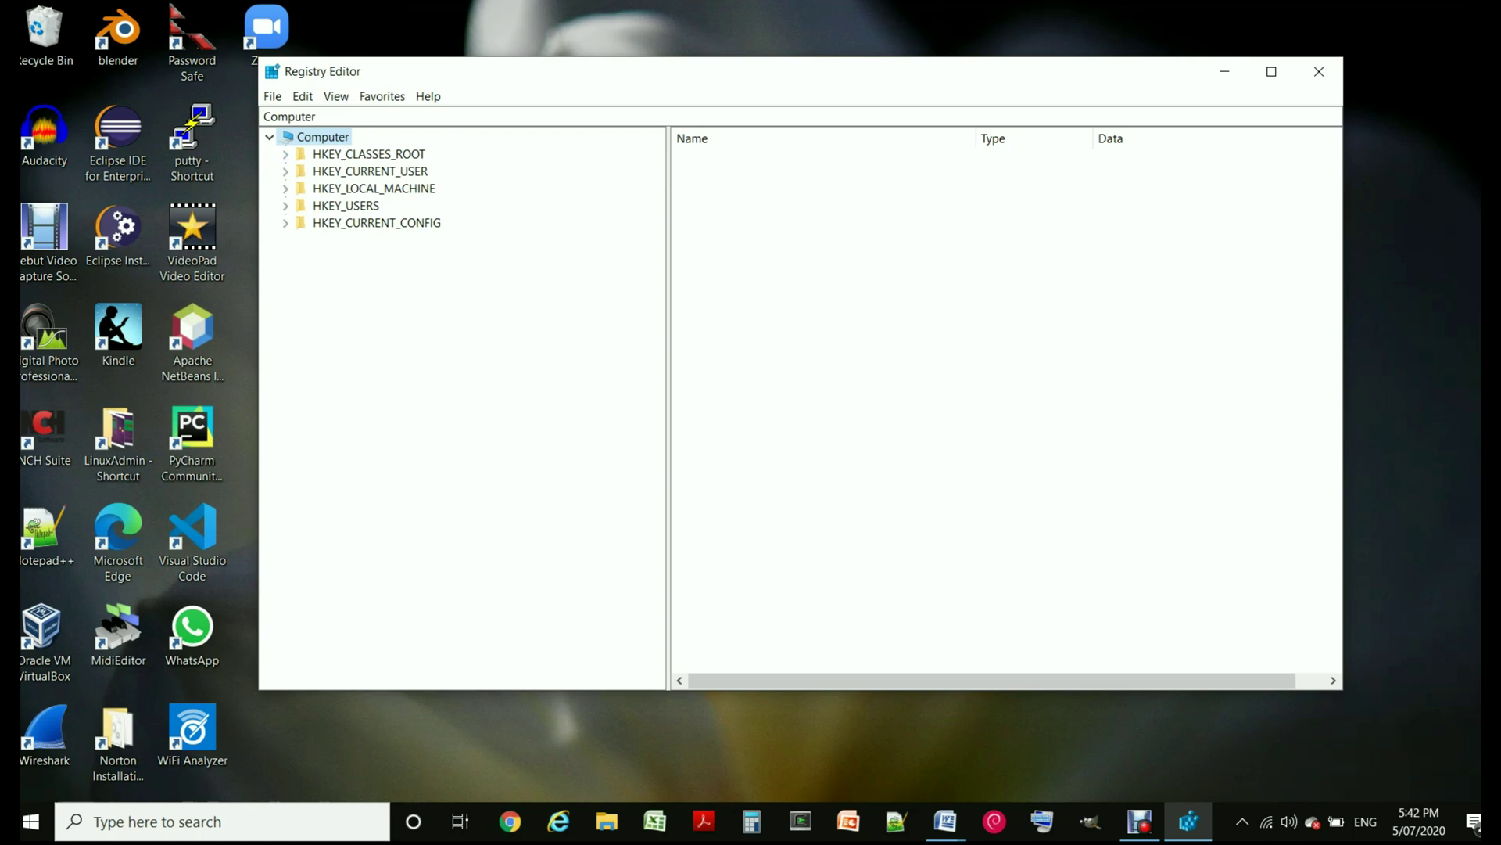
Browse to HKEY_CURRENT_USER\Software\Microsoft\Windows\CurrentVersion\Lxss and select the Debian distribution's subkey
click(286, 154)
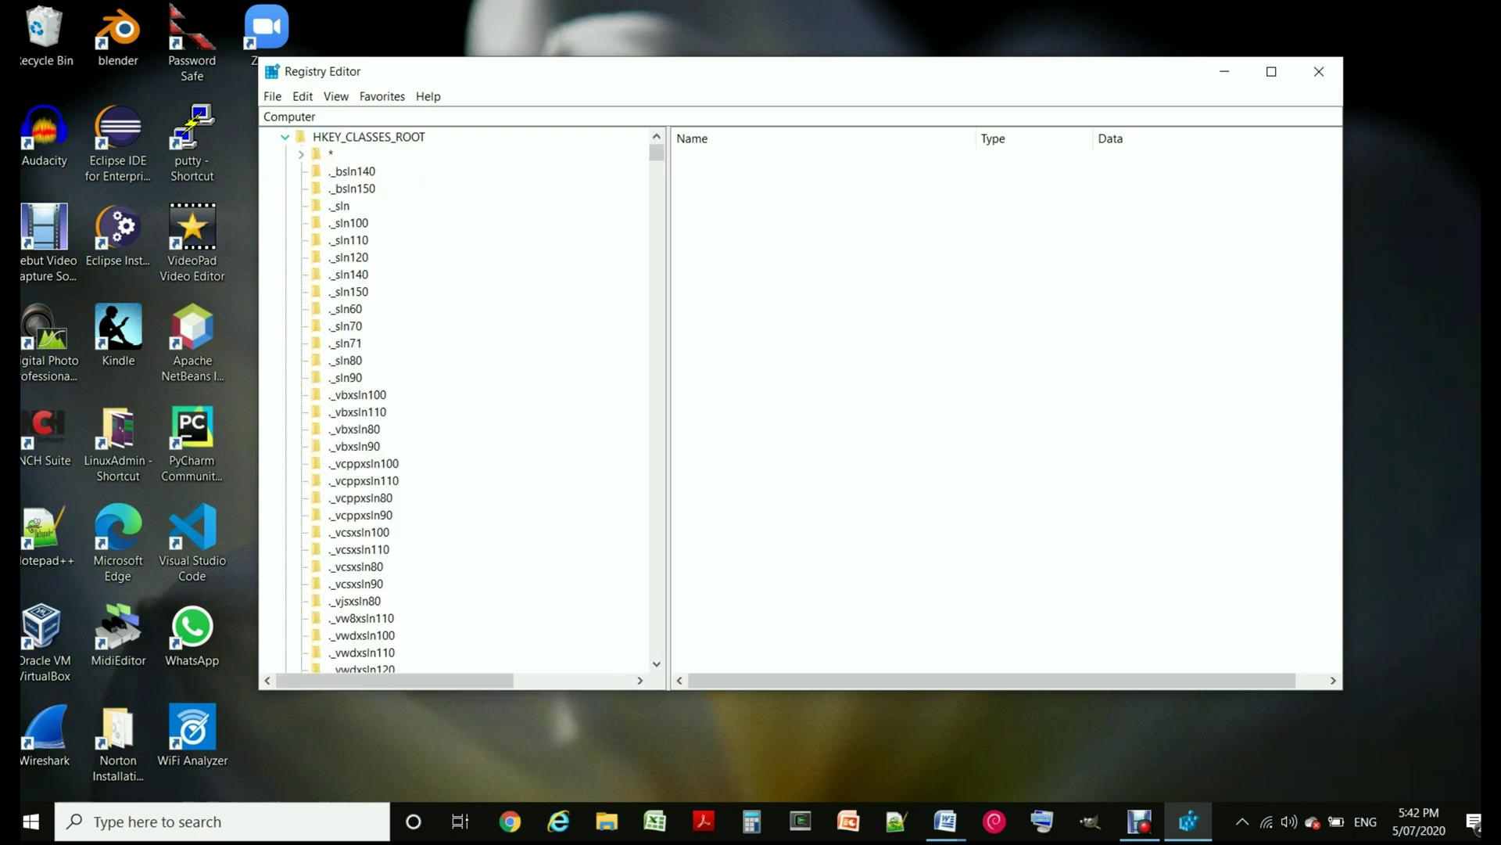
click(286, 137)
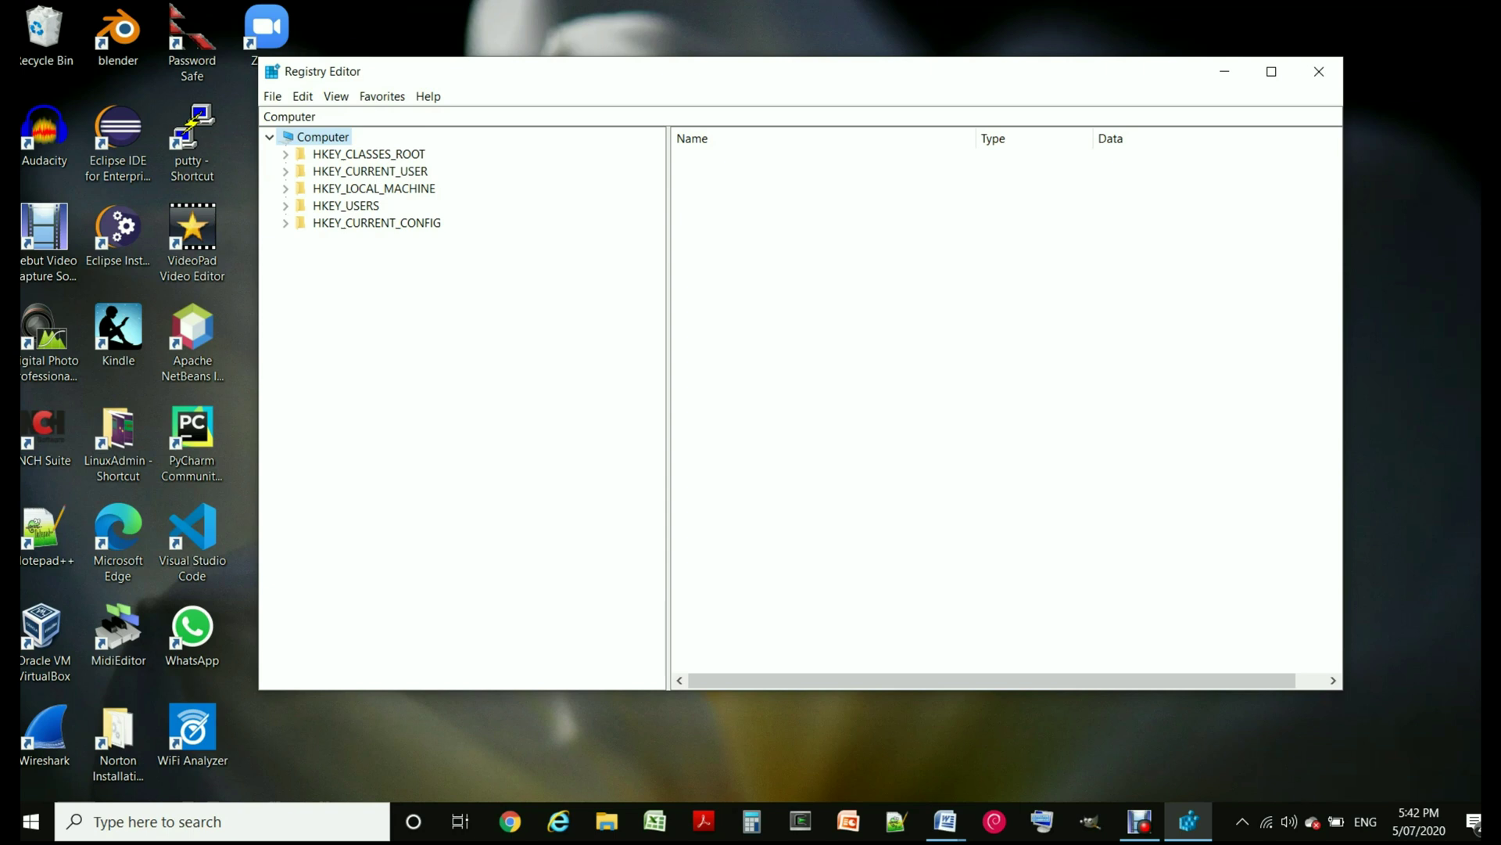
click(285, 171)
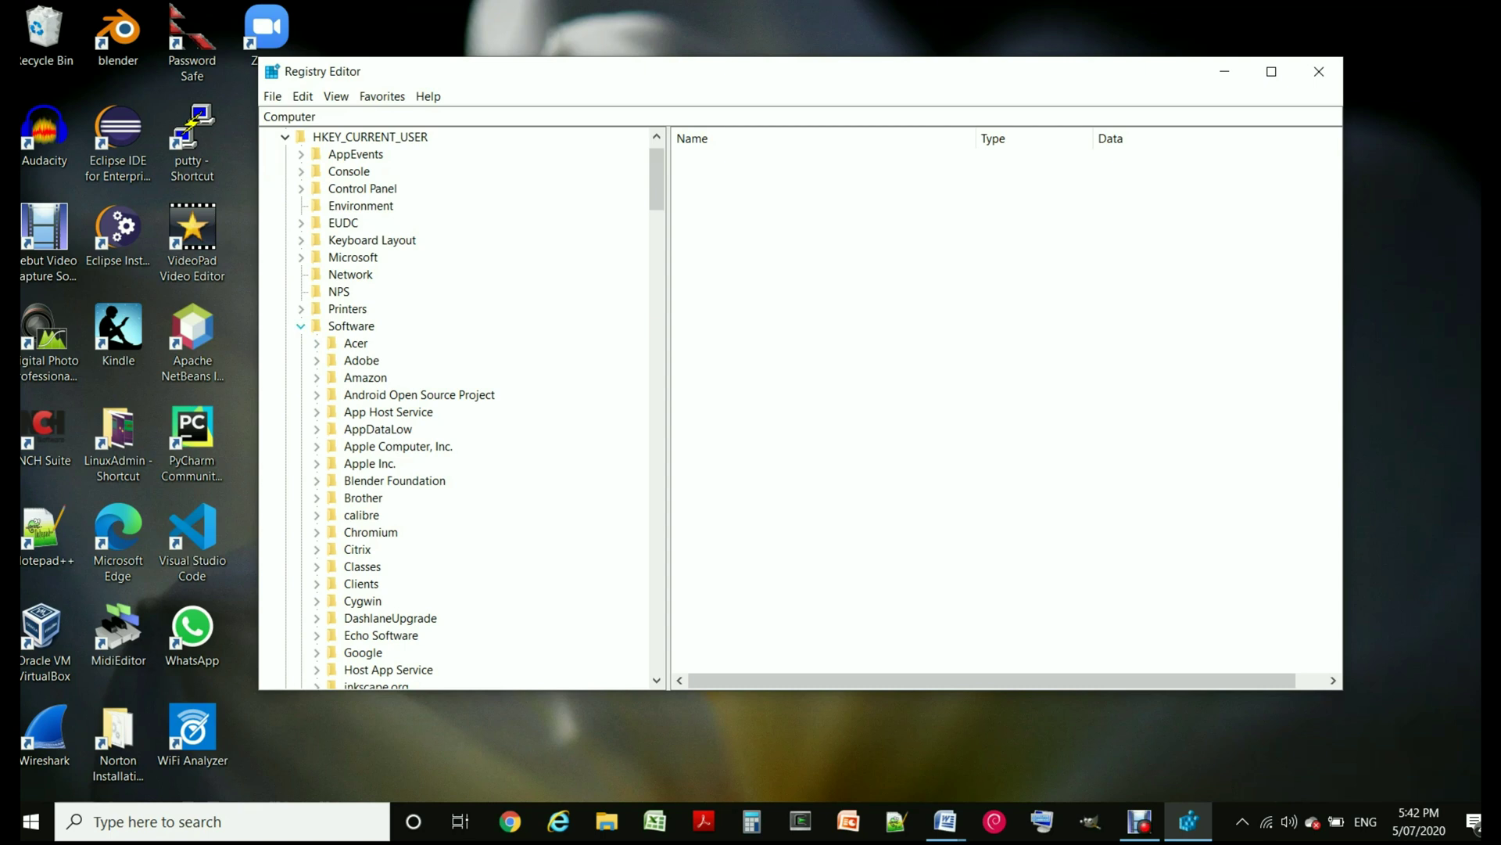
click(301, 327)
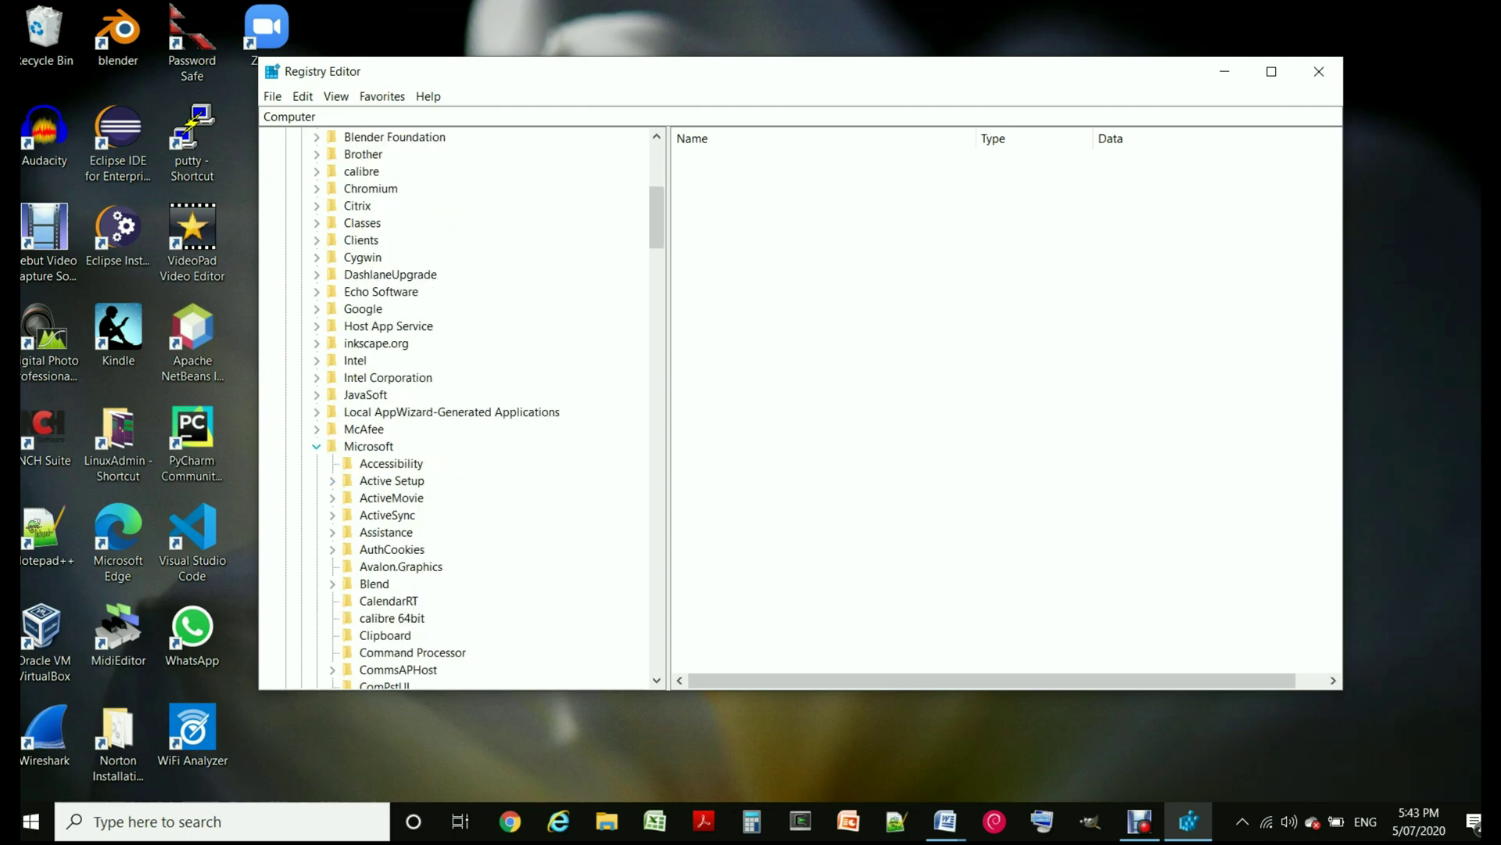
scroll(332, 480, down, 2)
scroll(457, 406, down, 13)
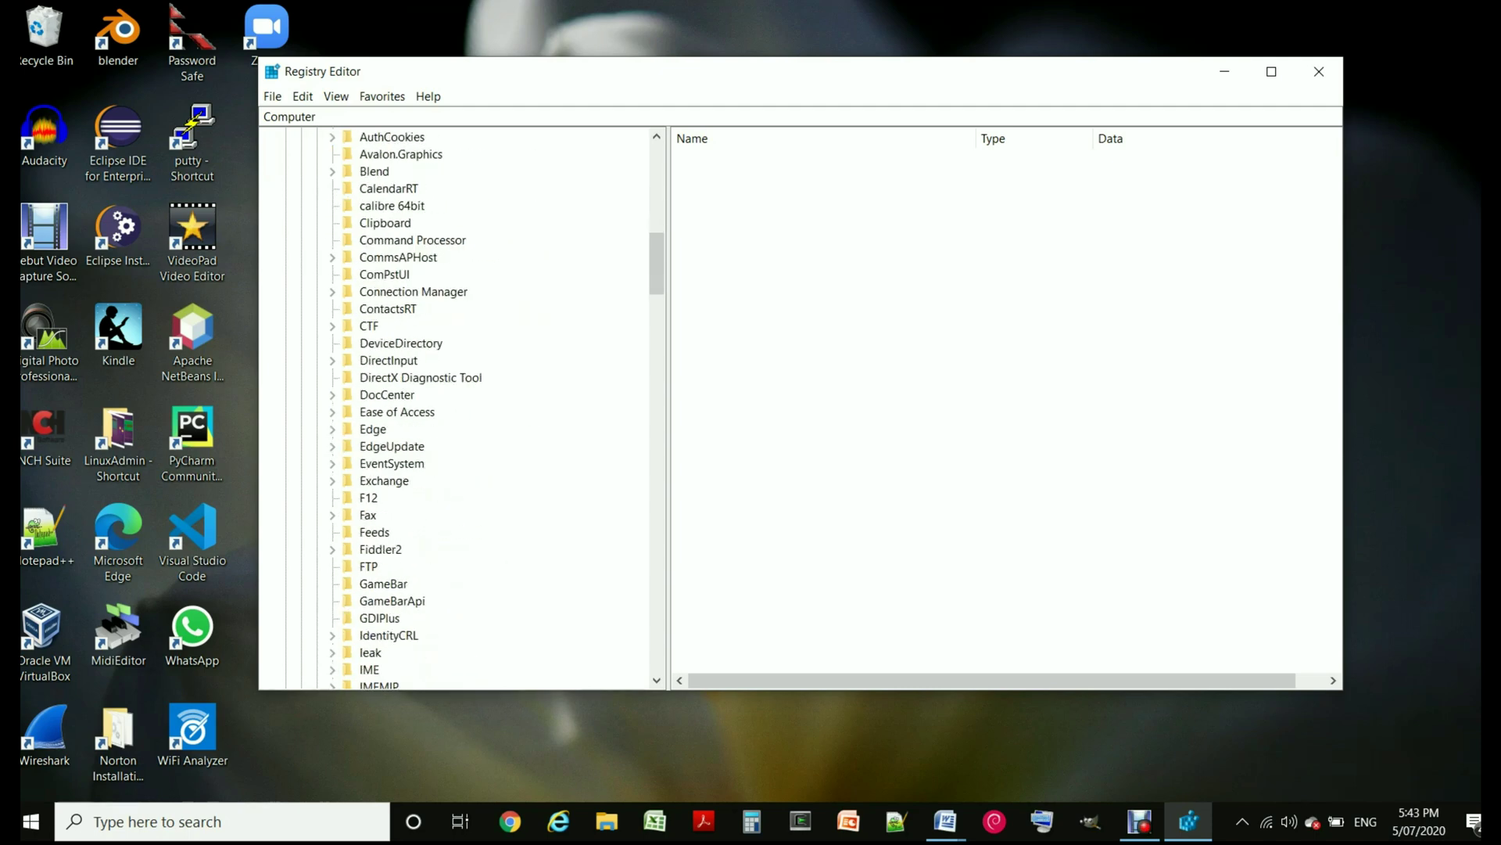
scroll(457, 407, down, 4)
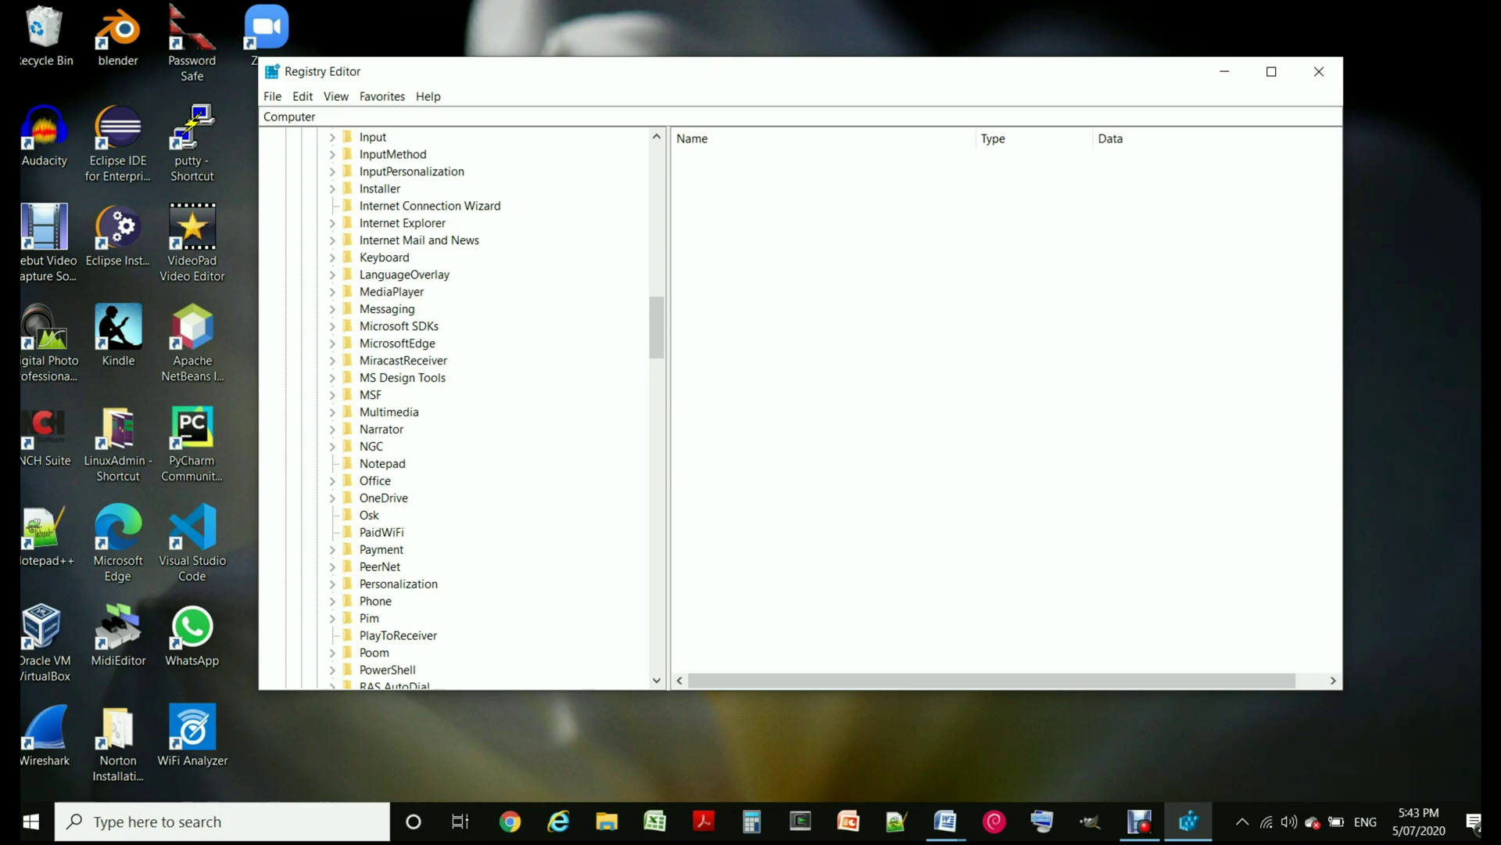
scroll(458, 407, down, 12)
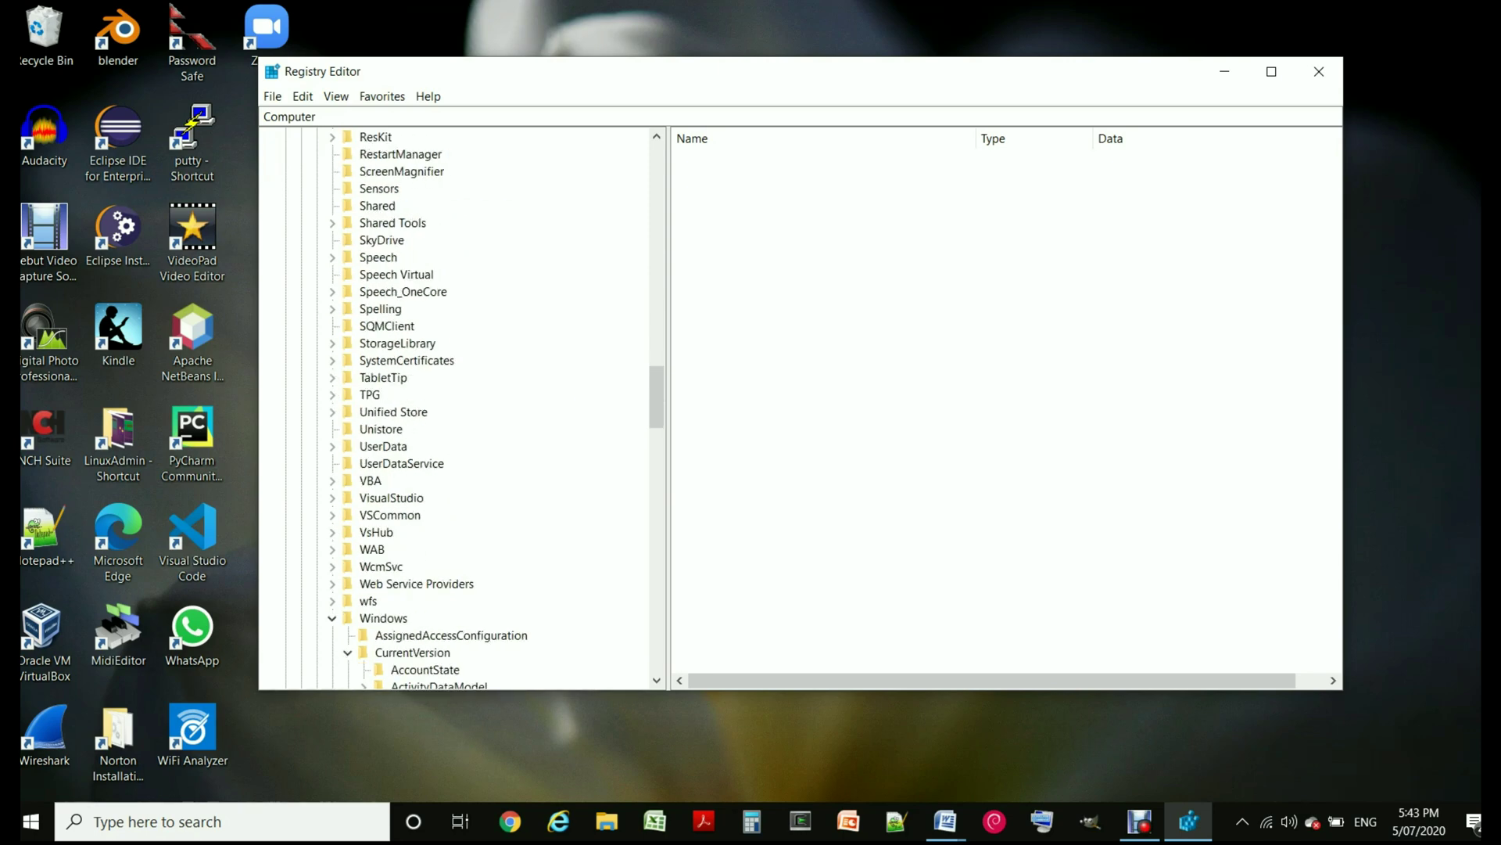
scroll(457, 406, down, 3)
scroll(347, 446, down, 1)
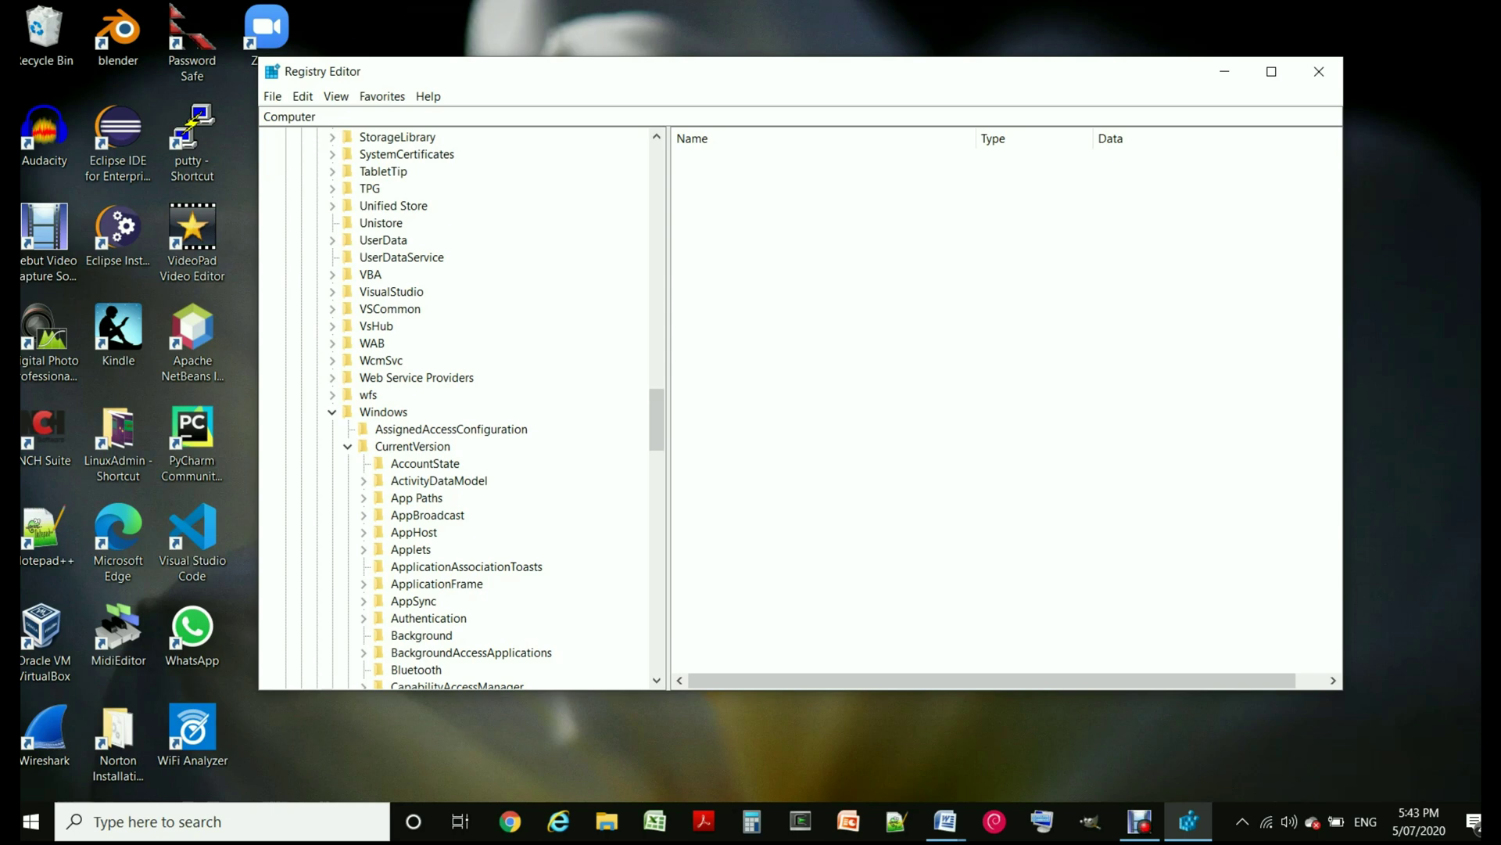
scroll(457, 406, down, 4)
scroll(457, 406, down, 13)
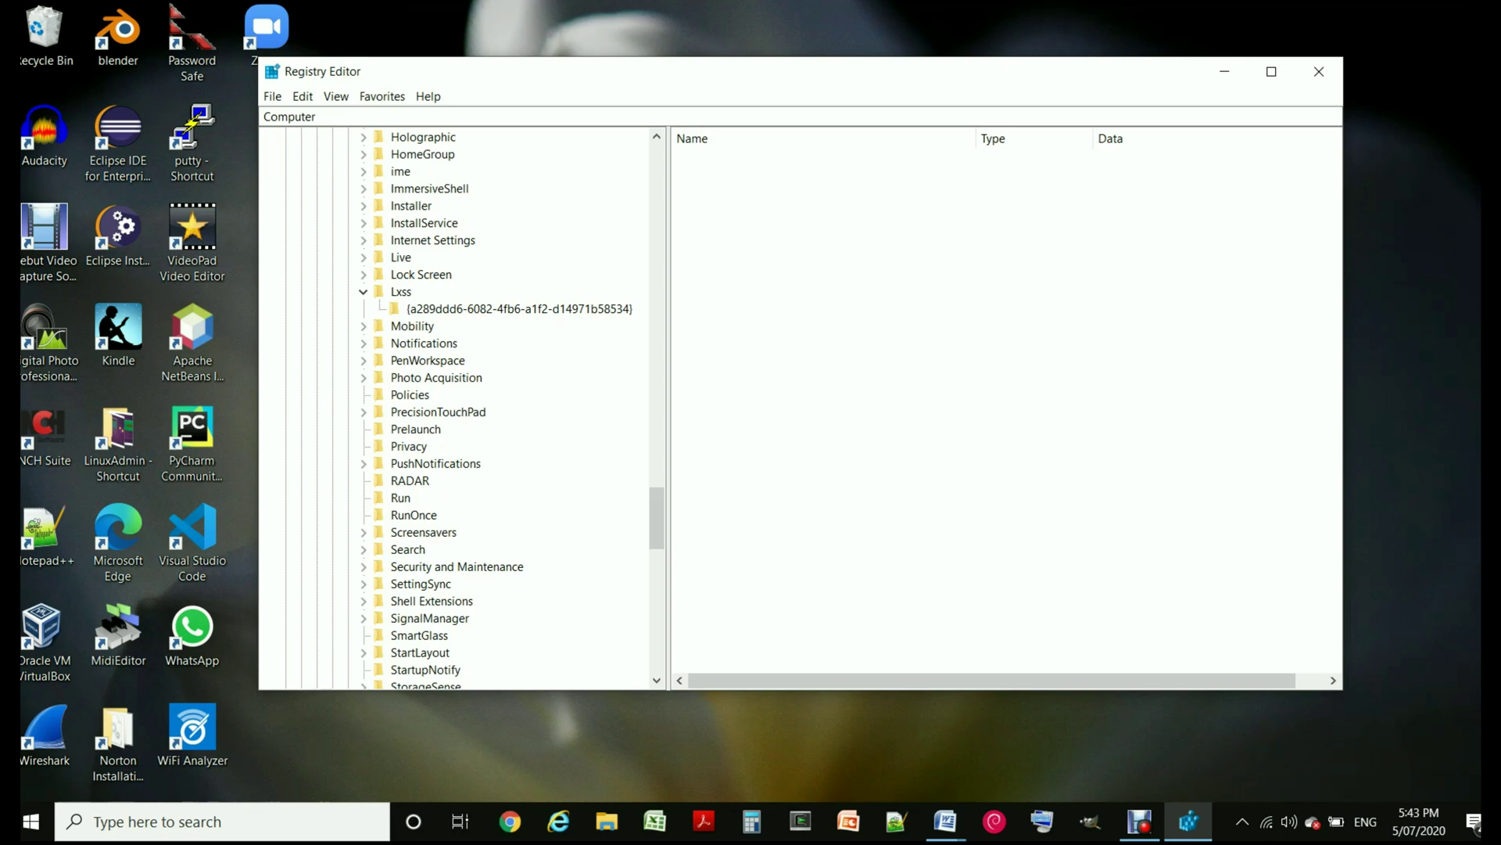
click(520, 309)
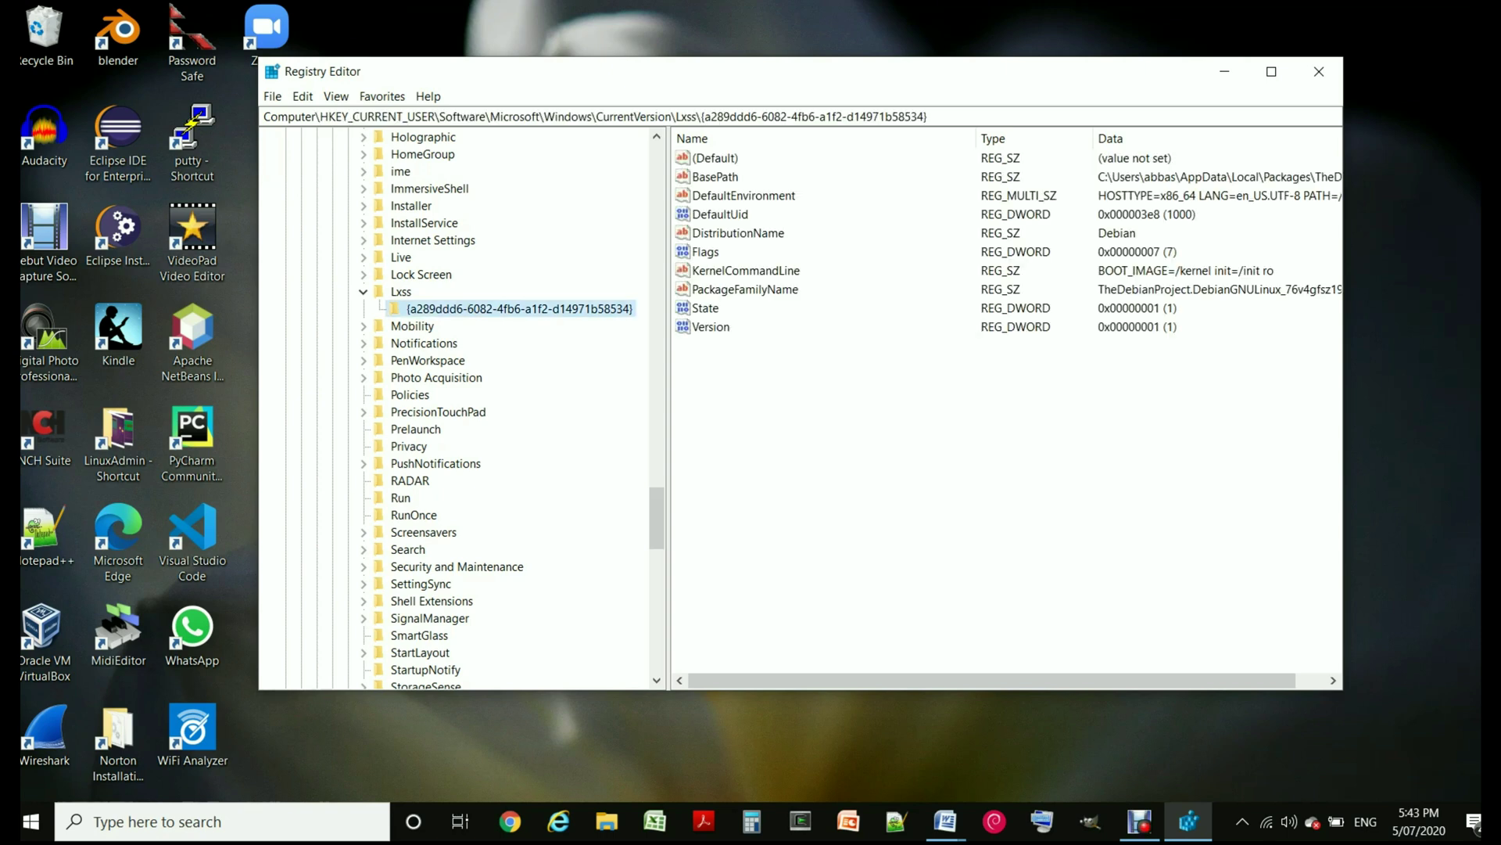
Set the Debian subkey's DefaultUid value to 0 with the hexadecimal base
click(720, 214)
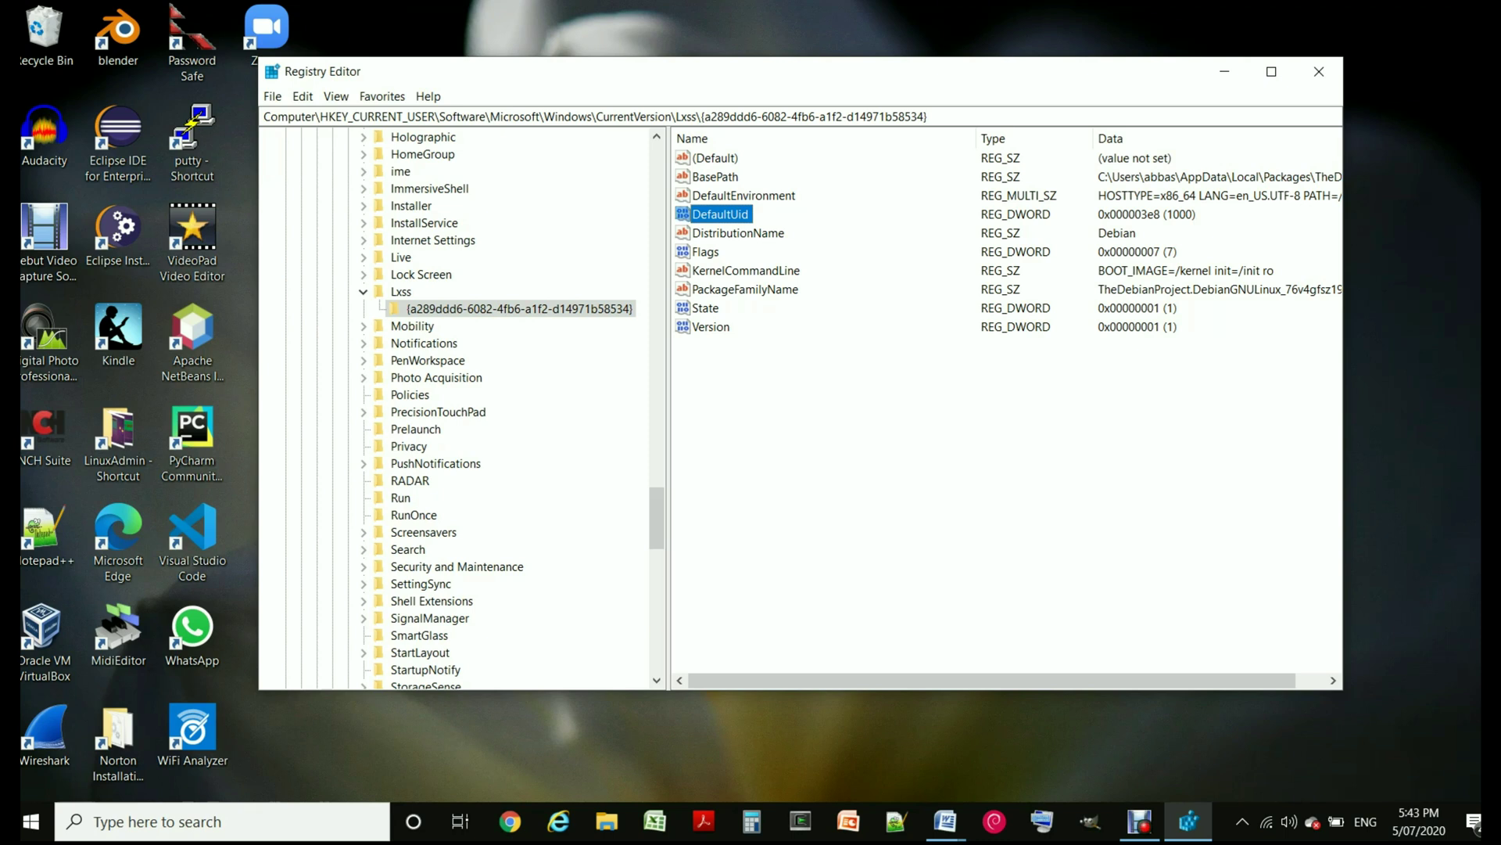
key(Return)
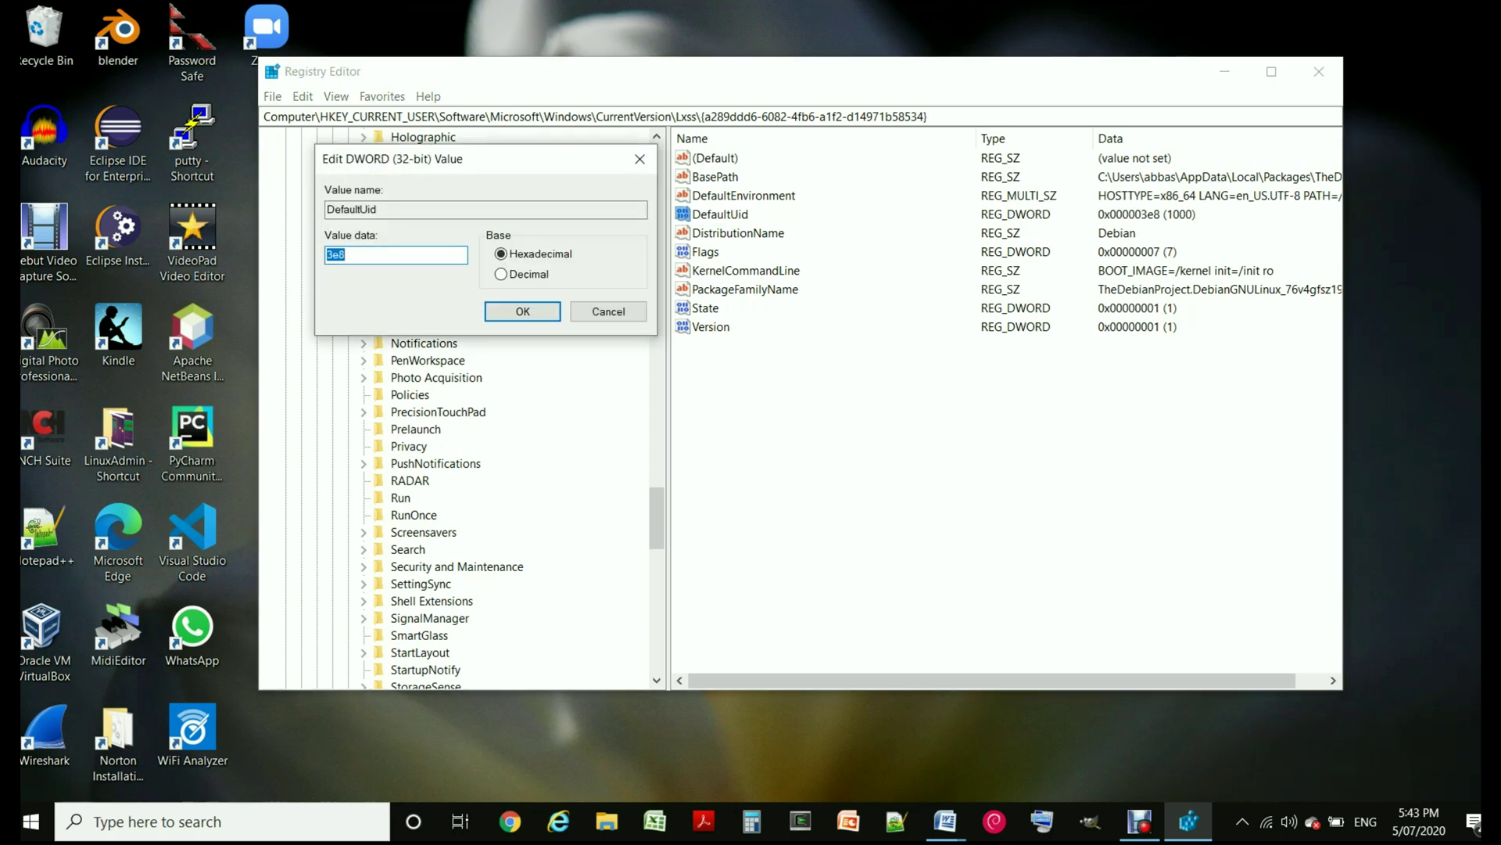
drag(485, 159, 506, 252)
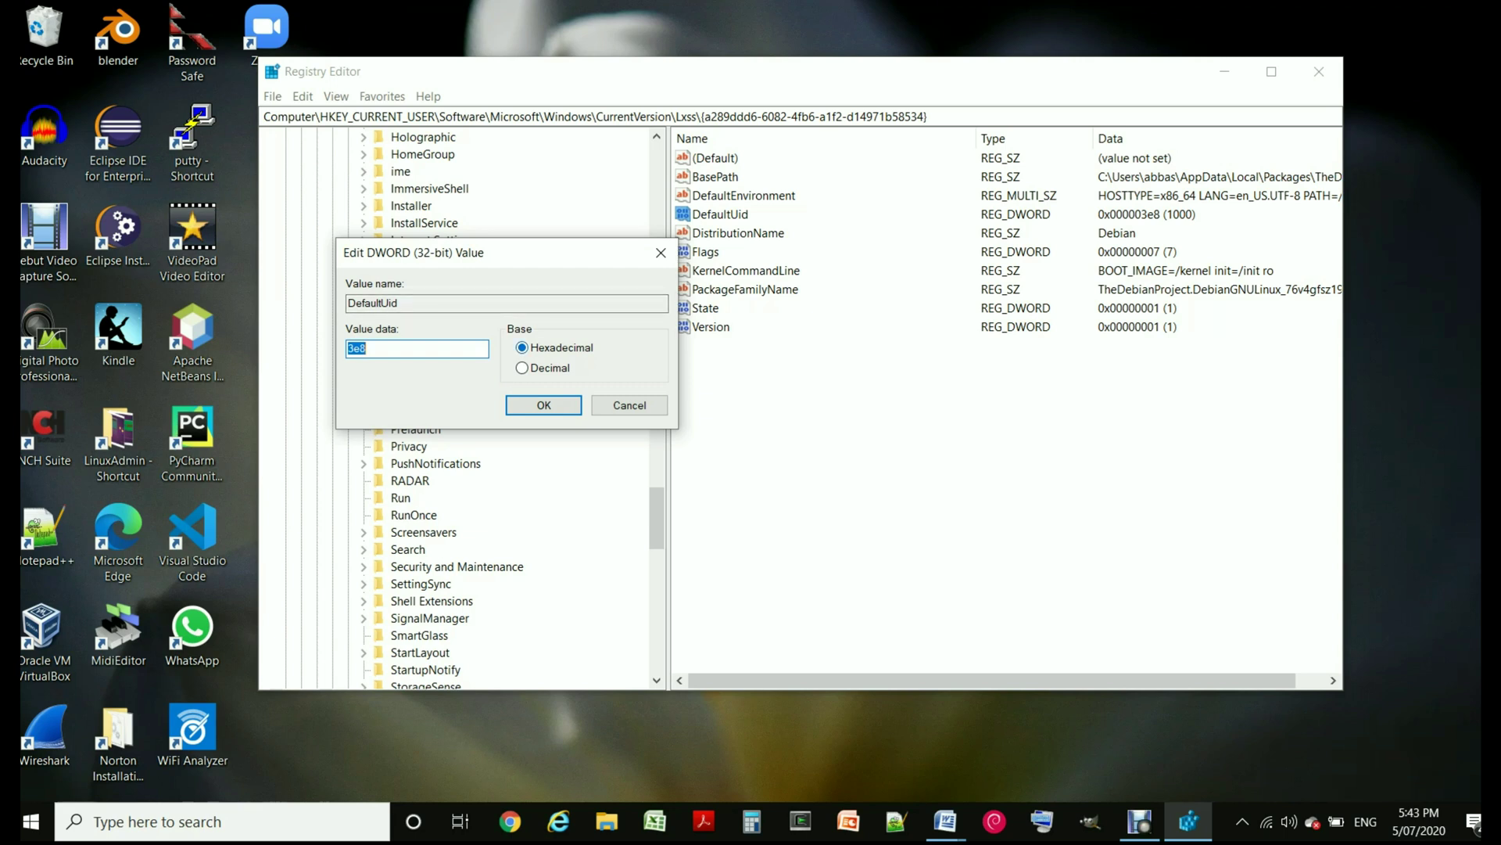
click(523, 368)
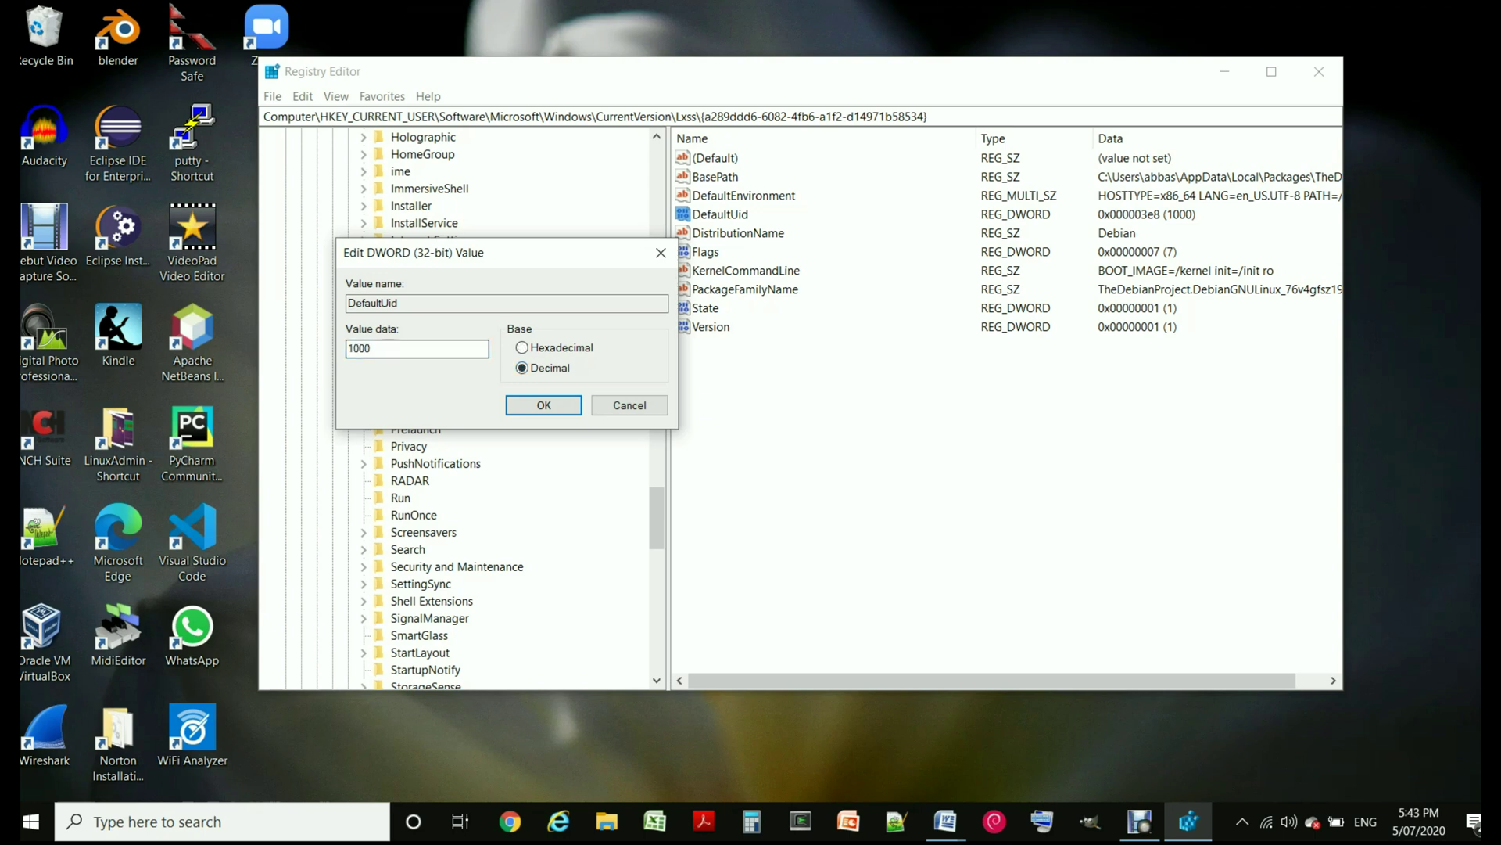
click(522, 348)
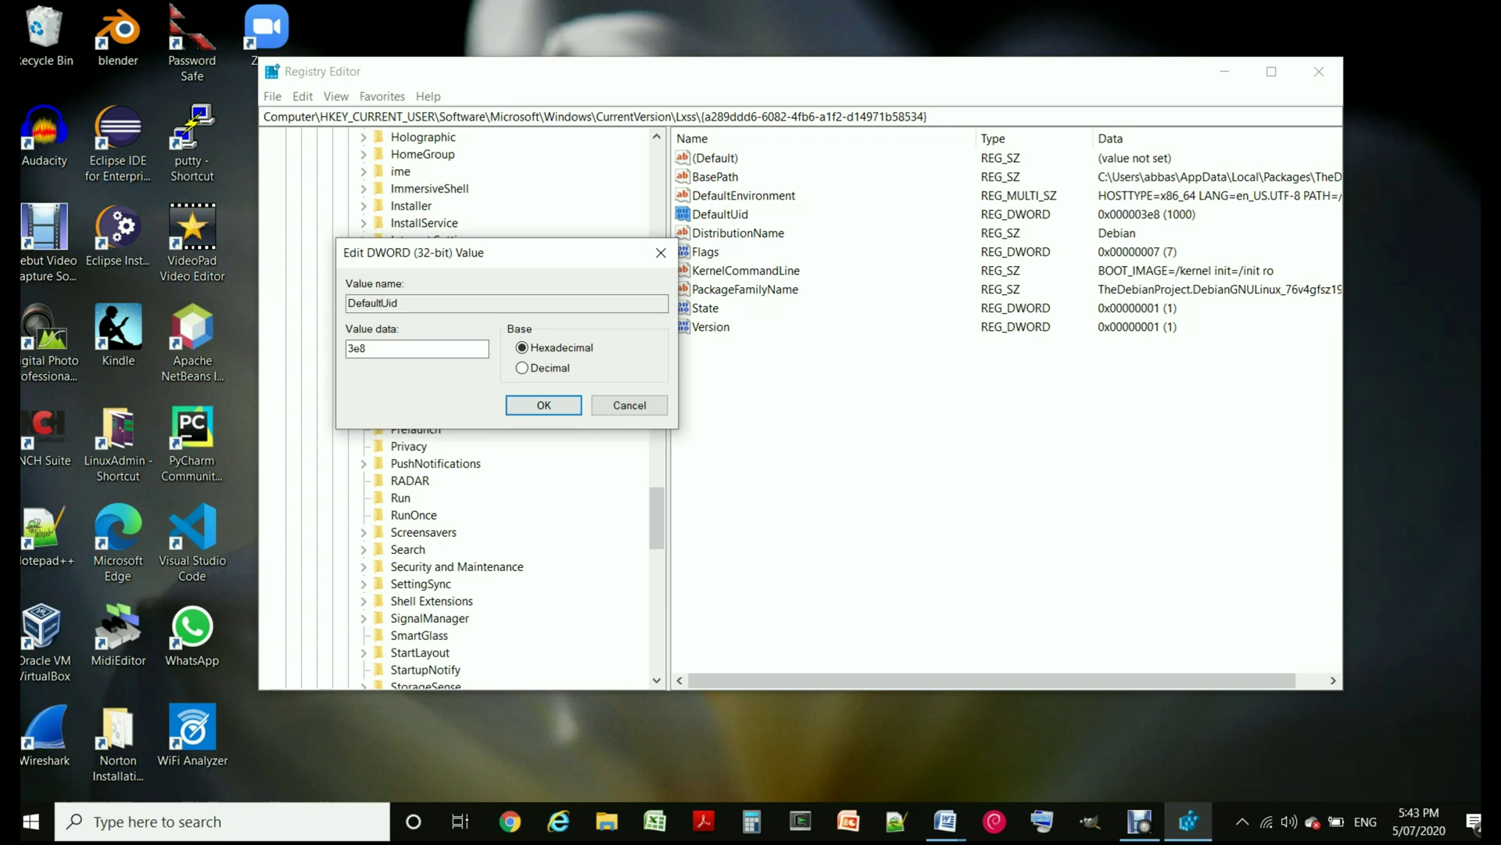
double_click(357, 349)
text(0)
key(Return)
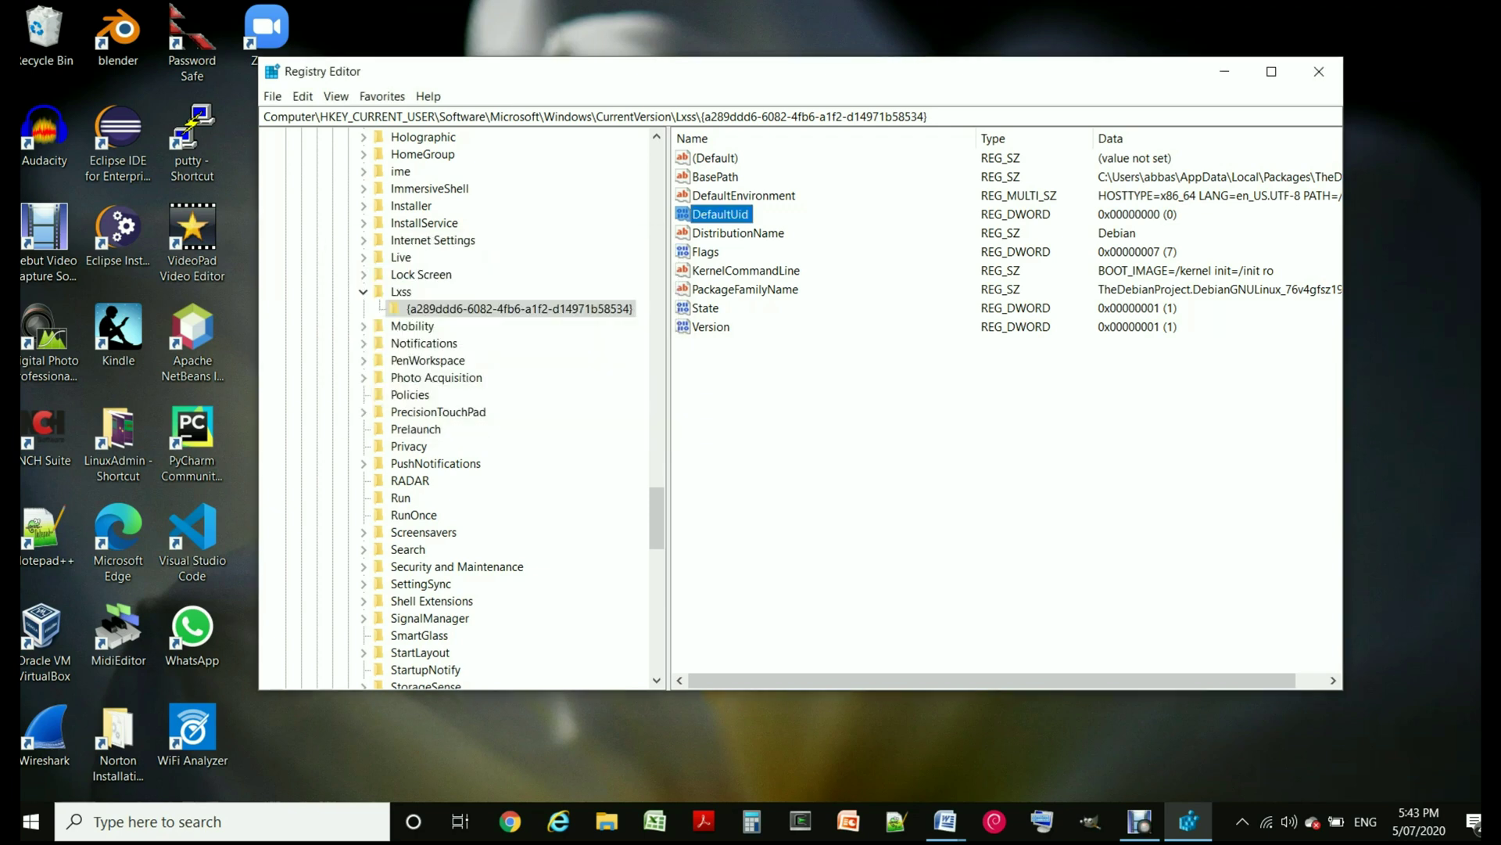
Open a Debian terminal, run passwd theitguy to begin resetting that account's password, and close the terminal window
click(995, 821)
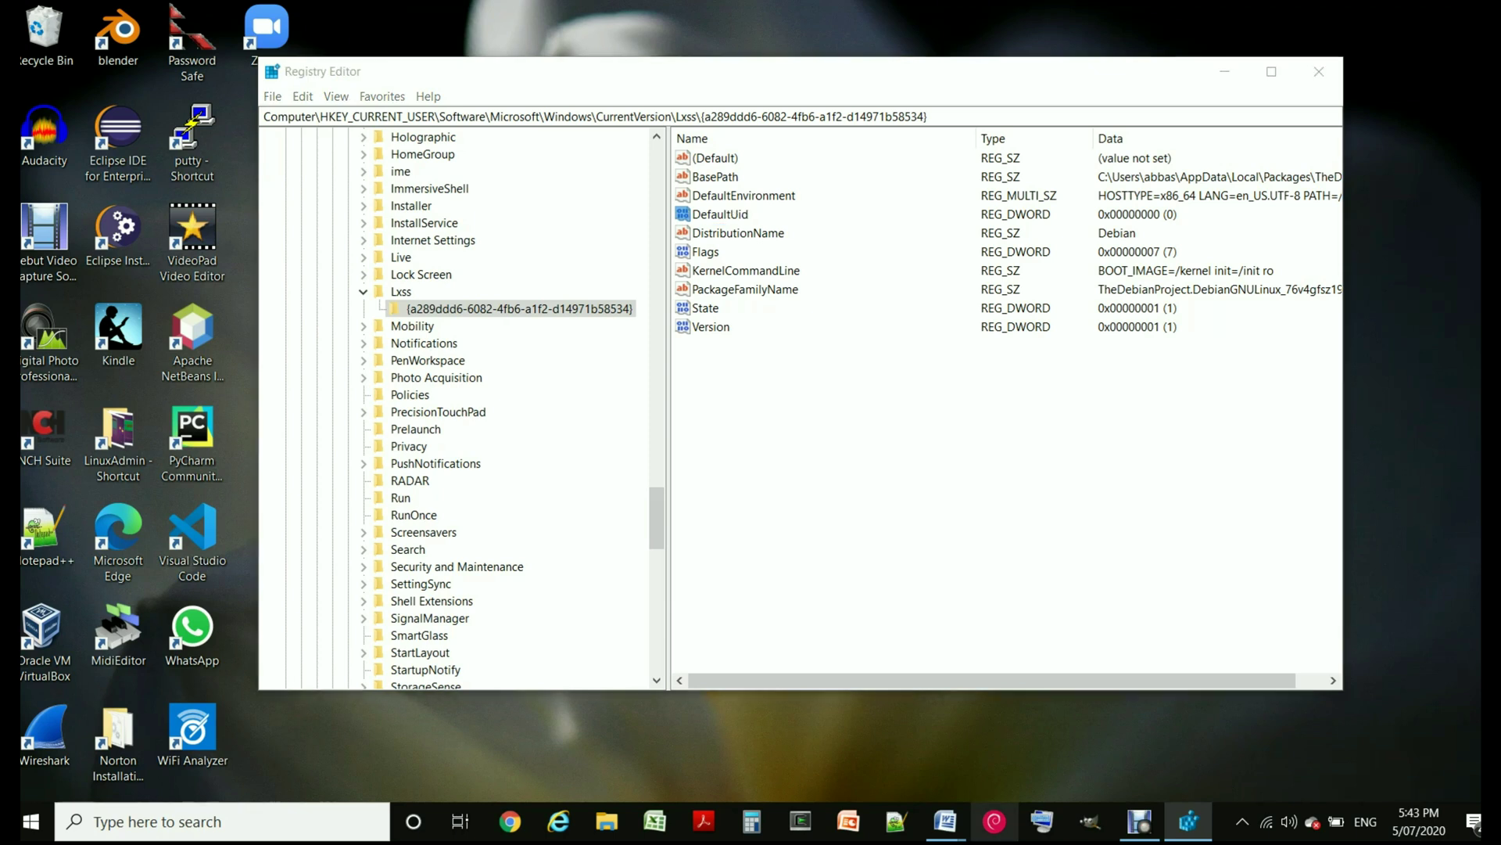
drag(469, 38, 545, 136)
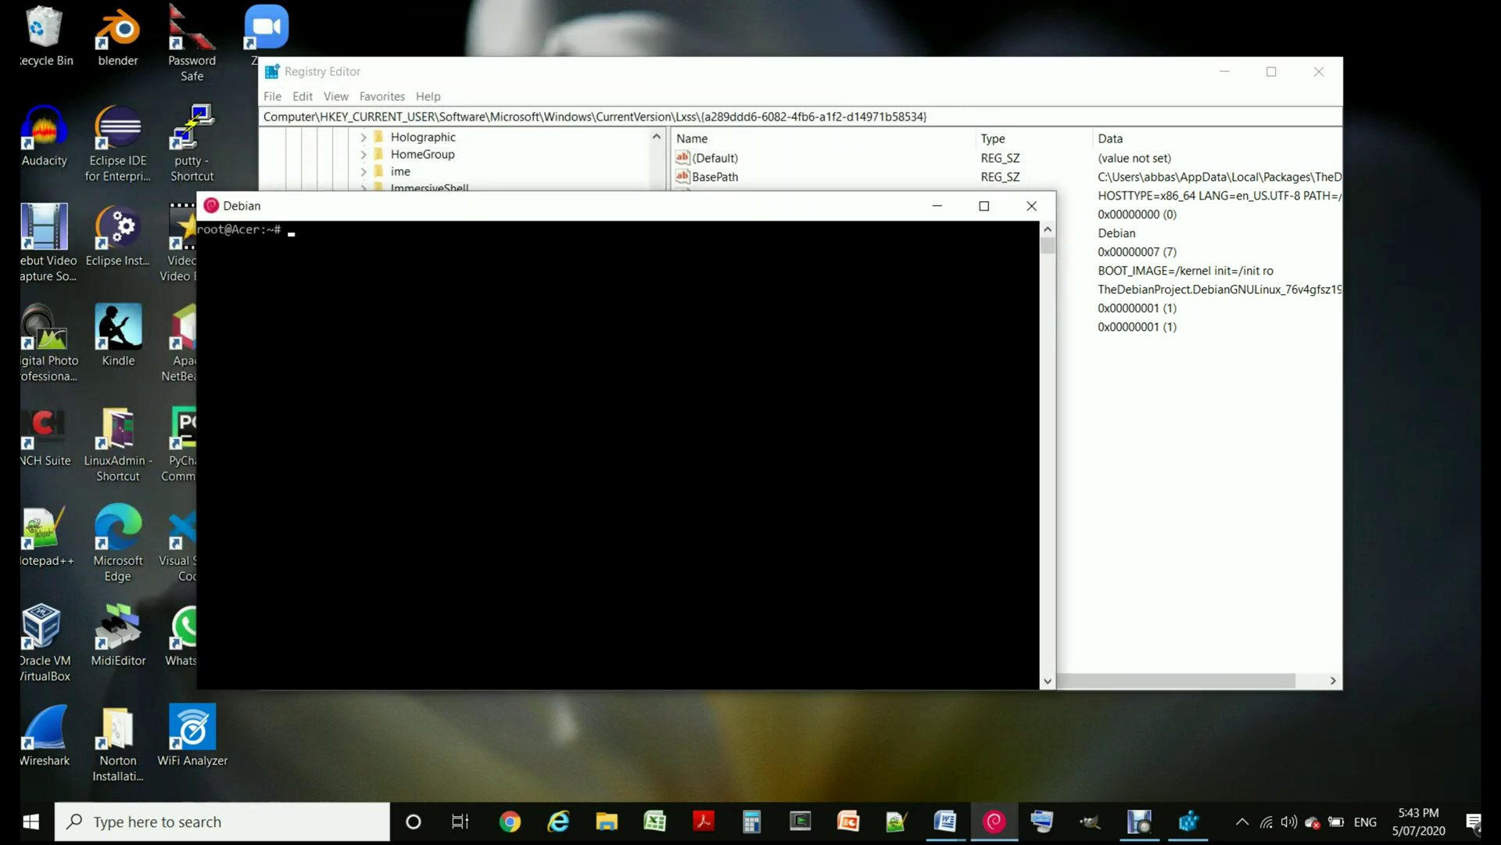
text(passwd theitguy)
key(Return)
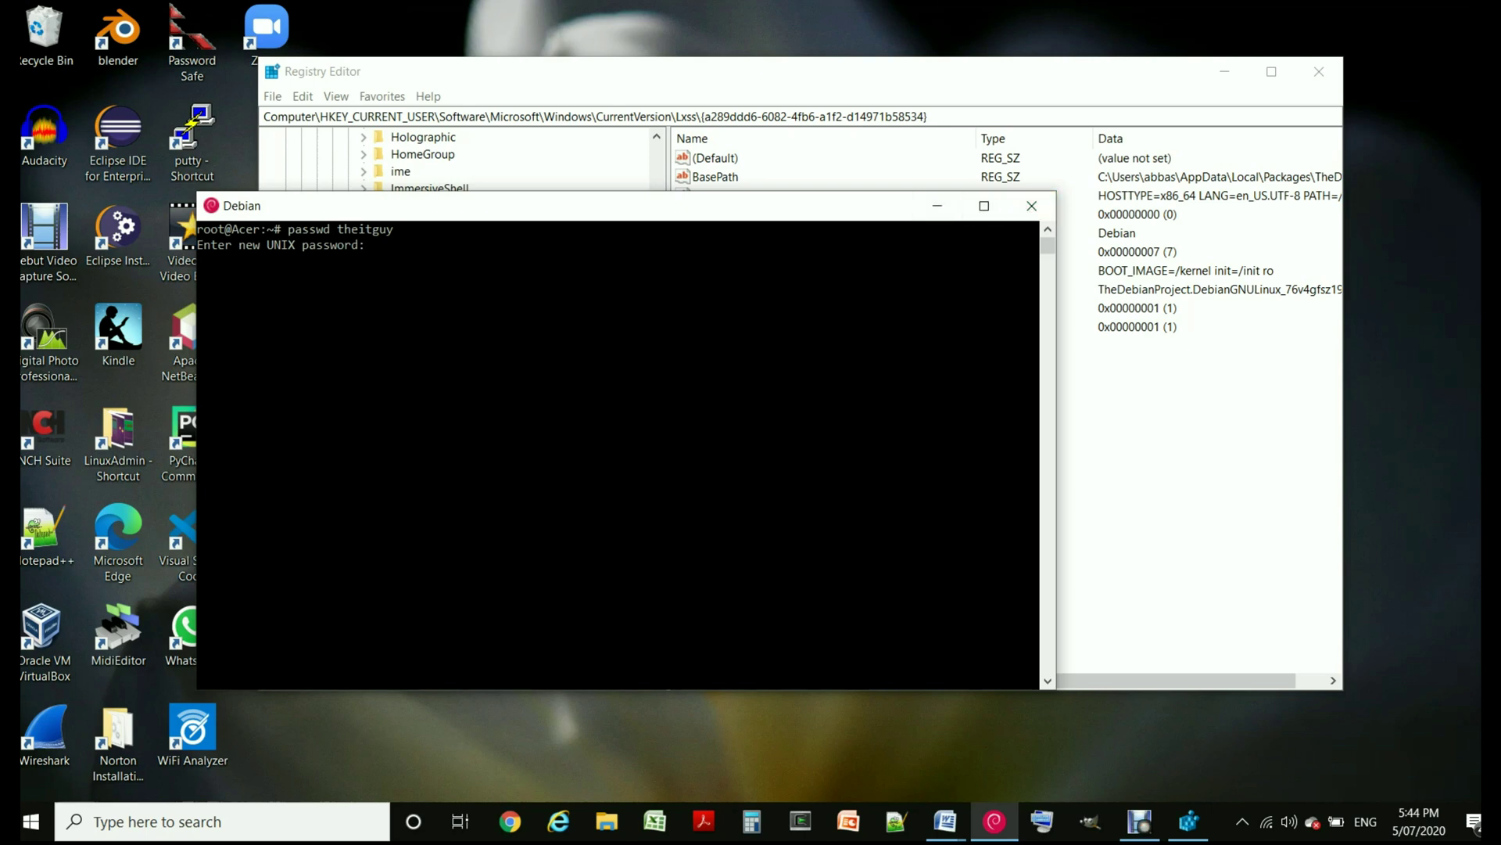
click(1032, 206)
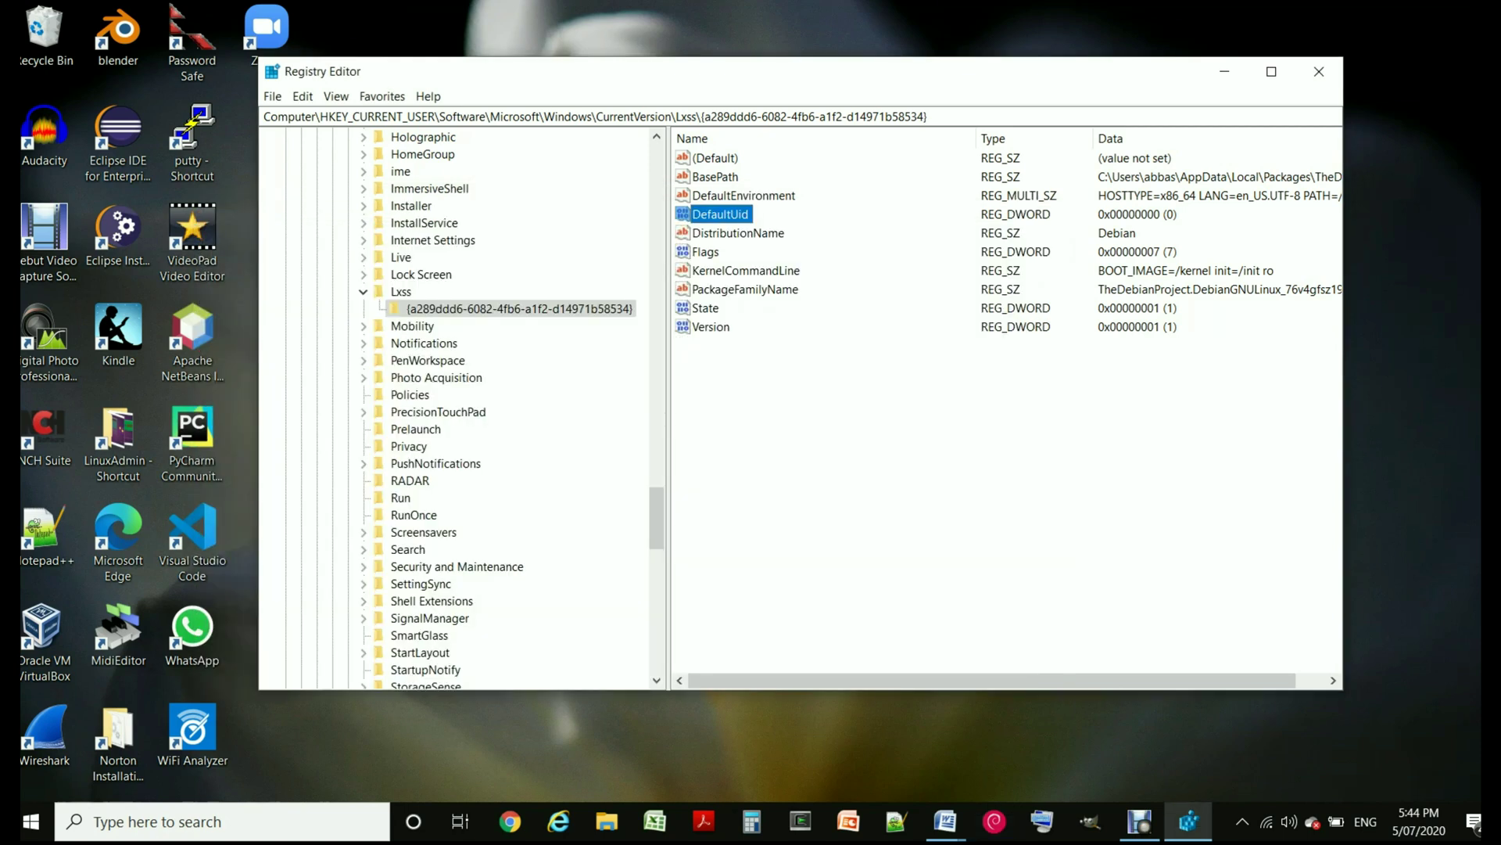
Set the Debian subkey's DefaultUid value to 1000 with the decimal base and close the Registry Editor
key(Return)
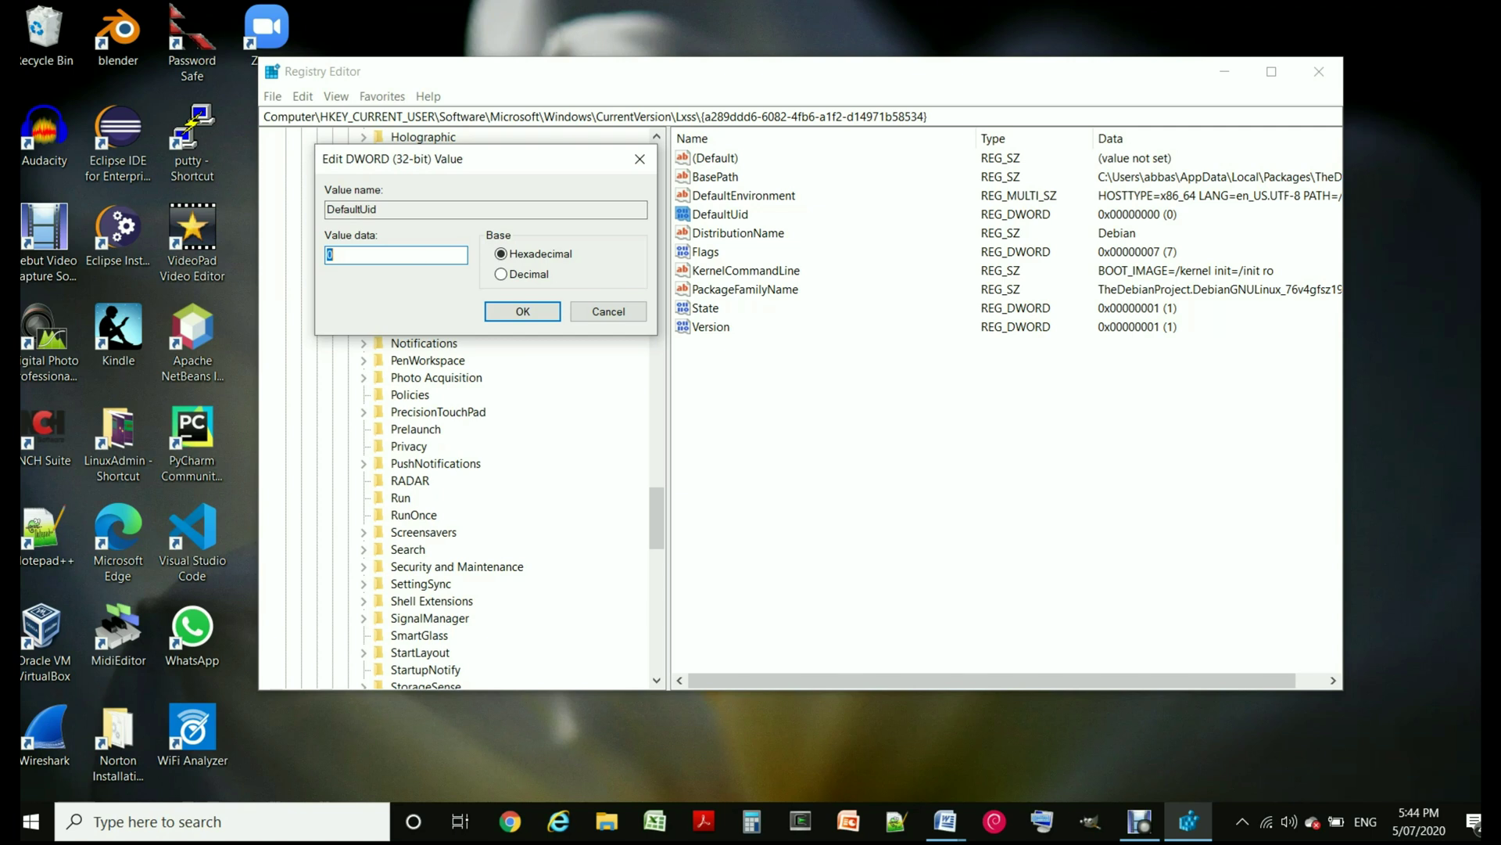
key(alt+d)
double_click(330, 255)
text(1000)
key(Return)
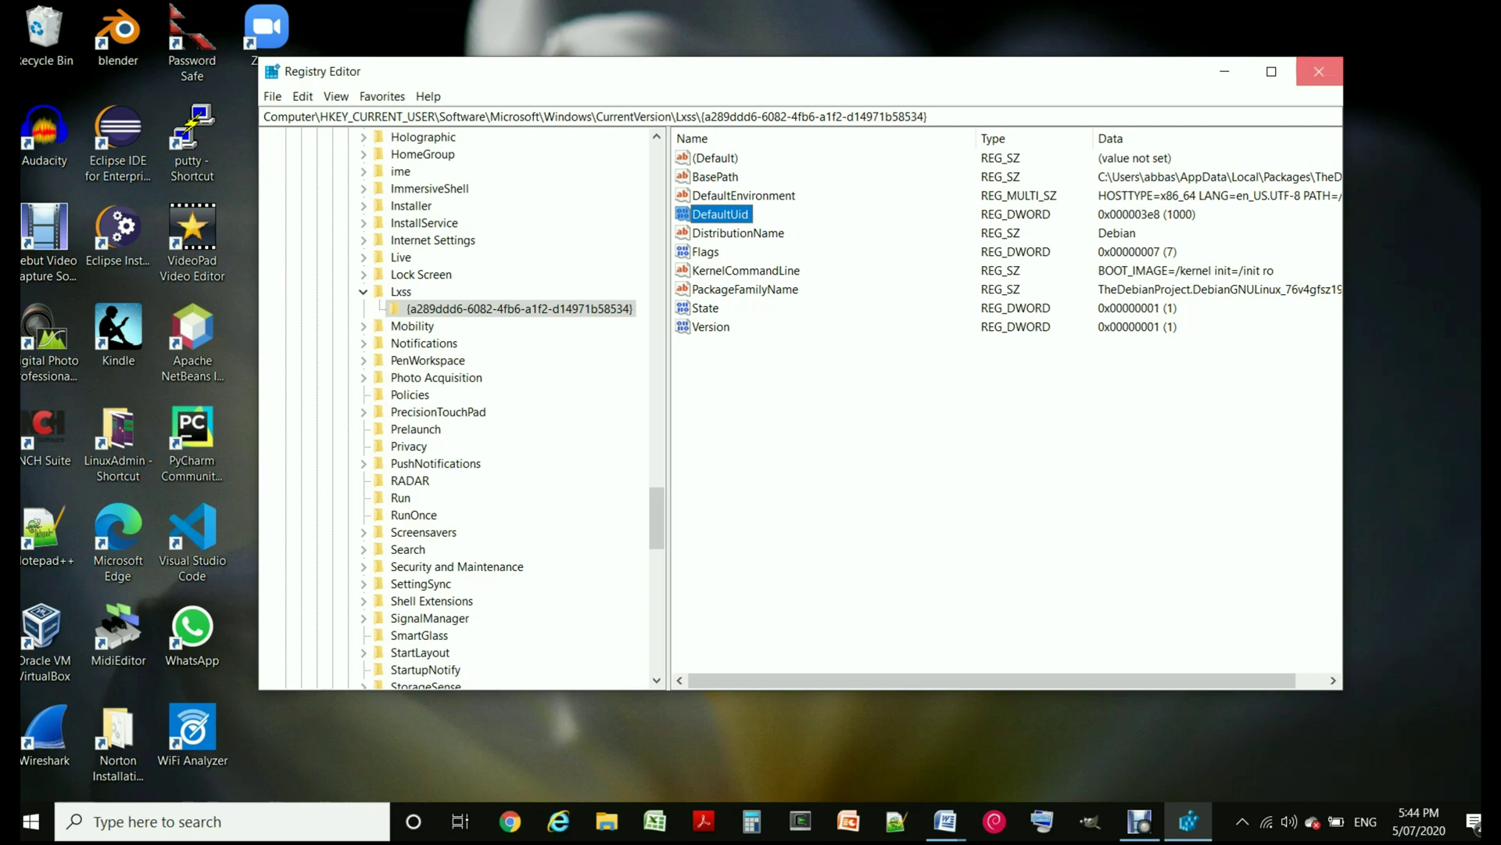
click(1319, 72)
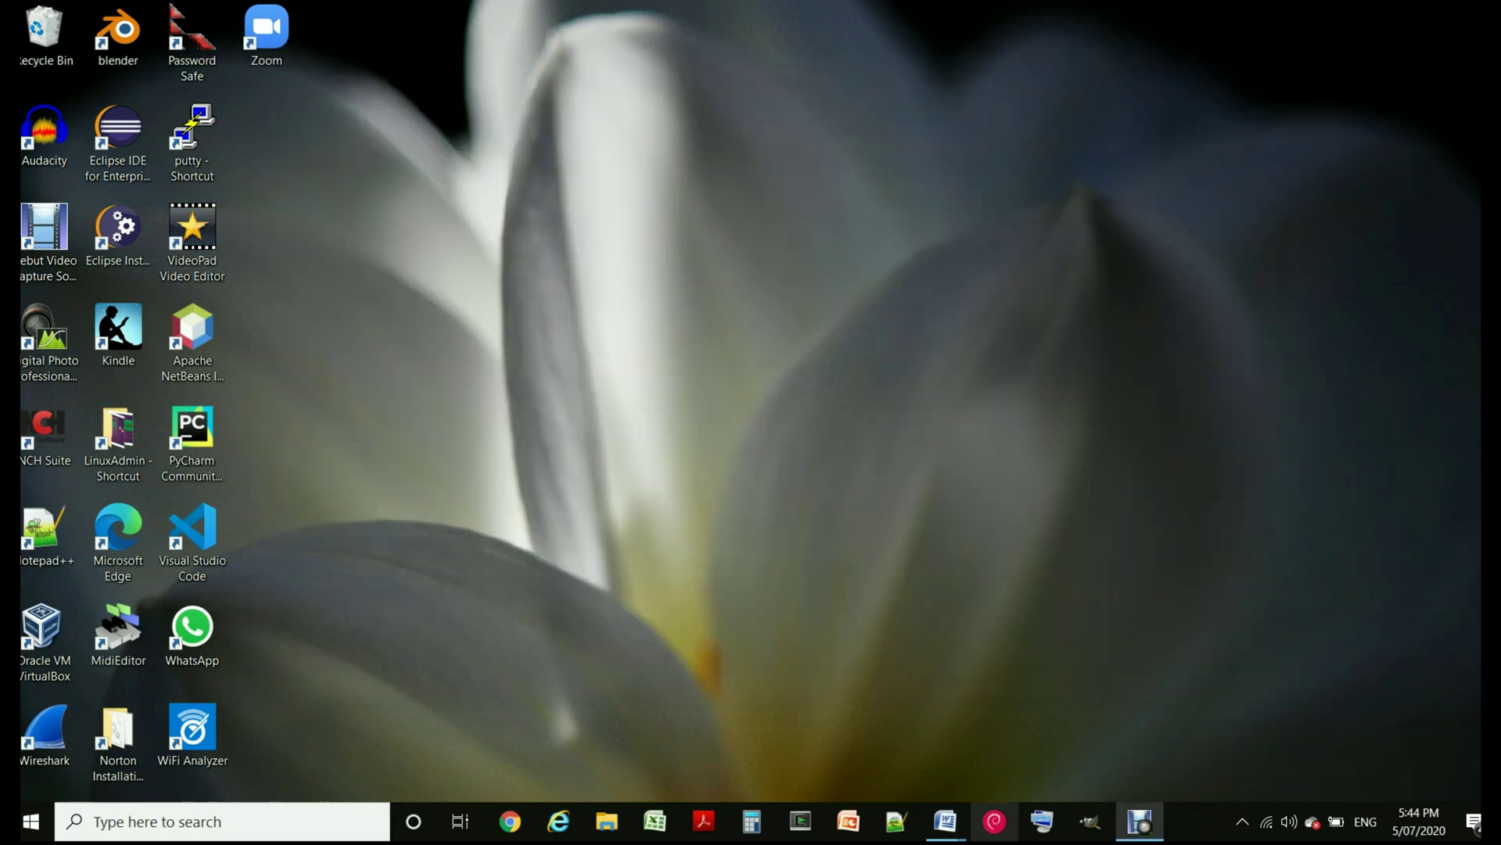
Reopen the Debian terminal, reposition its window, and start a root shell with sudo -i, entering the account password
click(994, 821)
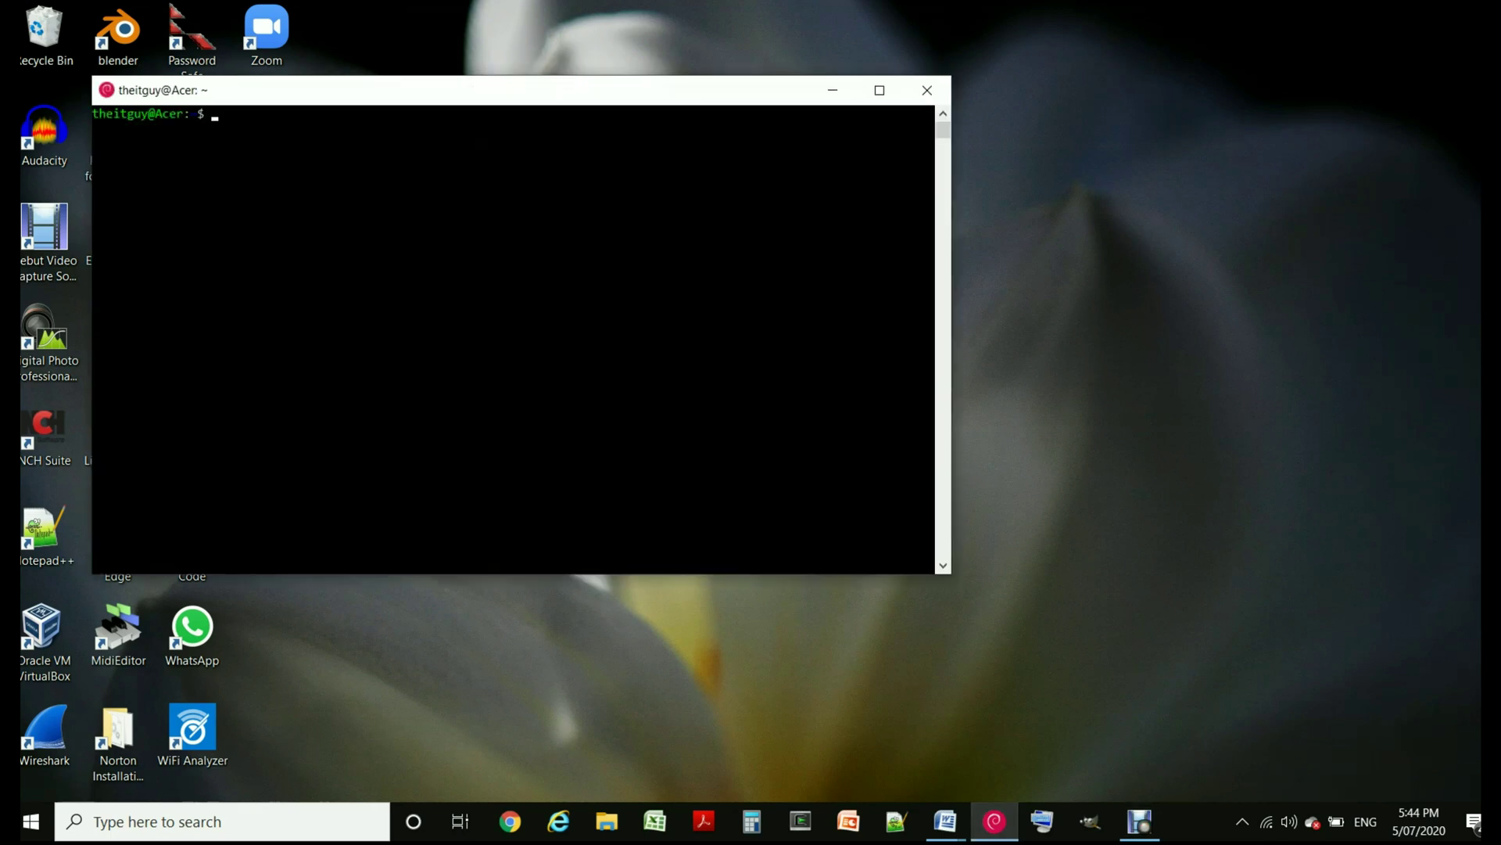
drag(523, 91, 632, 156)
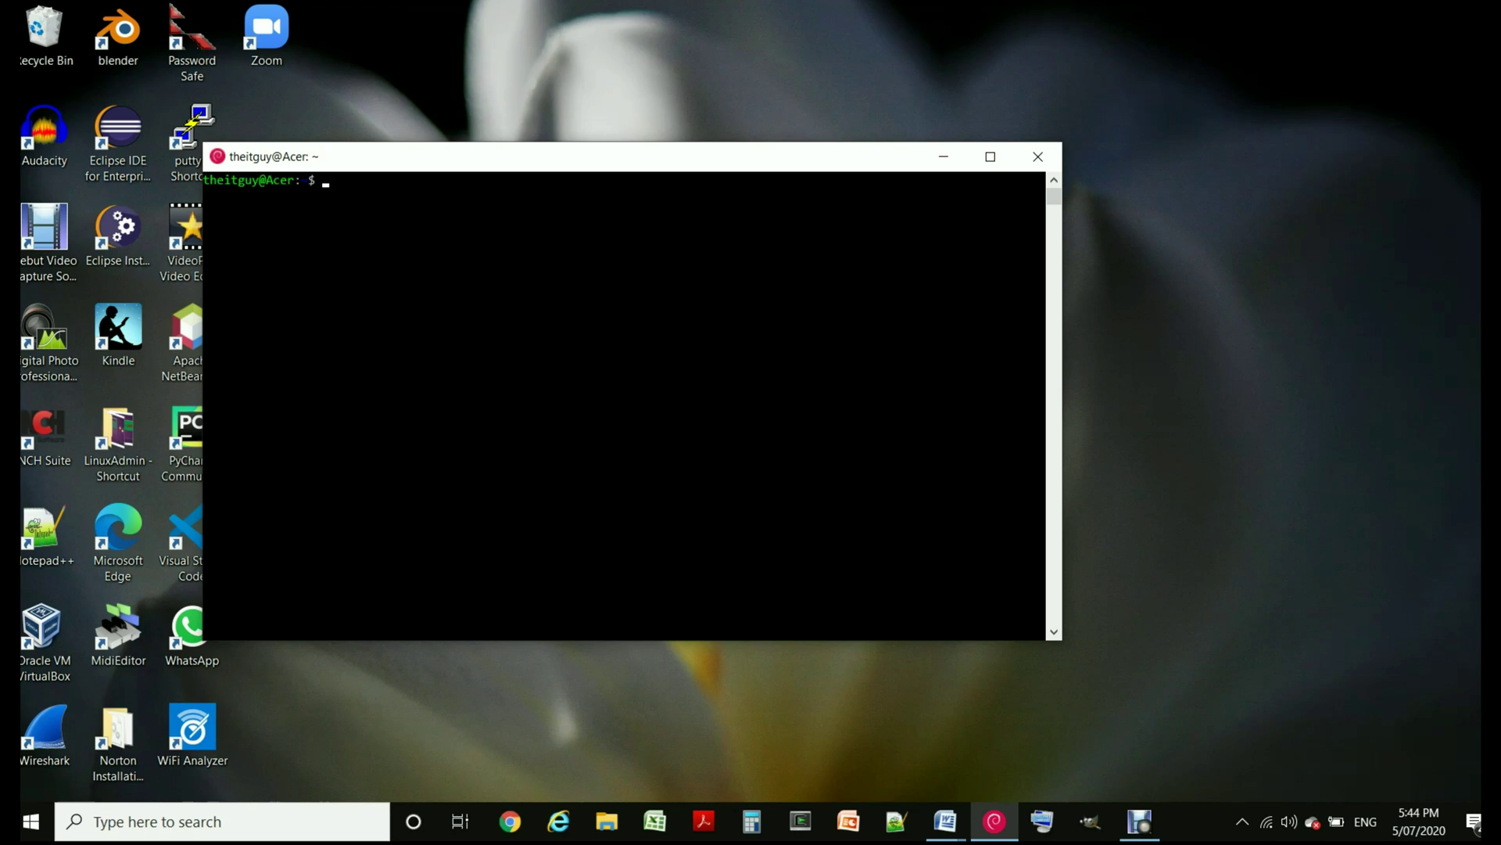
text(sudo -i)
key(Return)
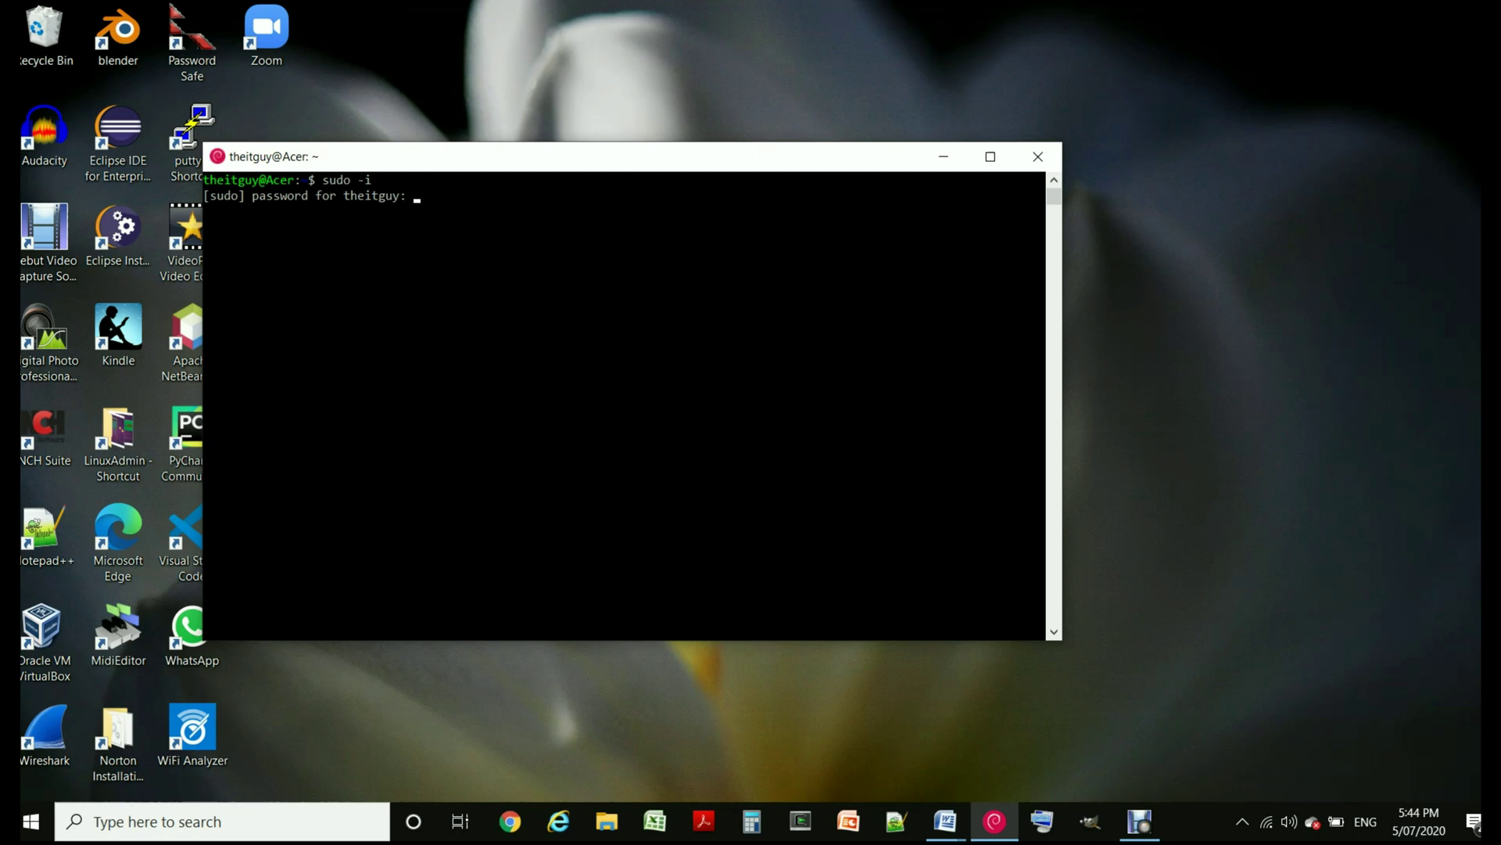
key(Return)
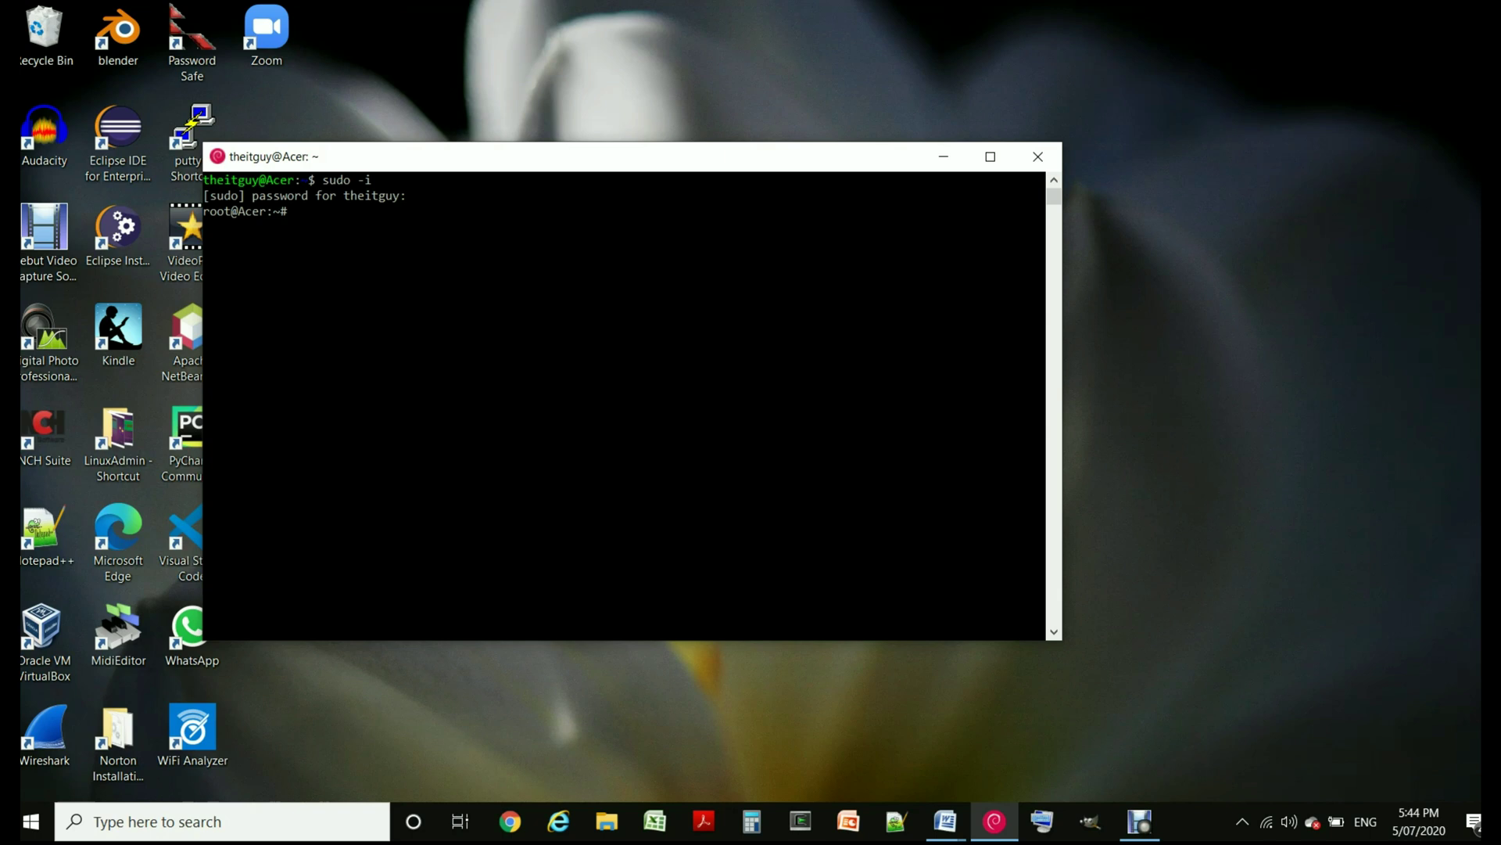